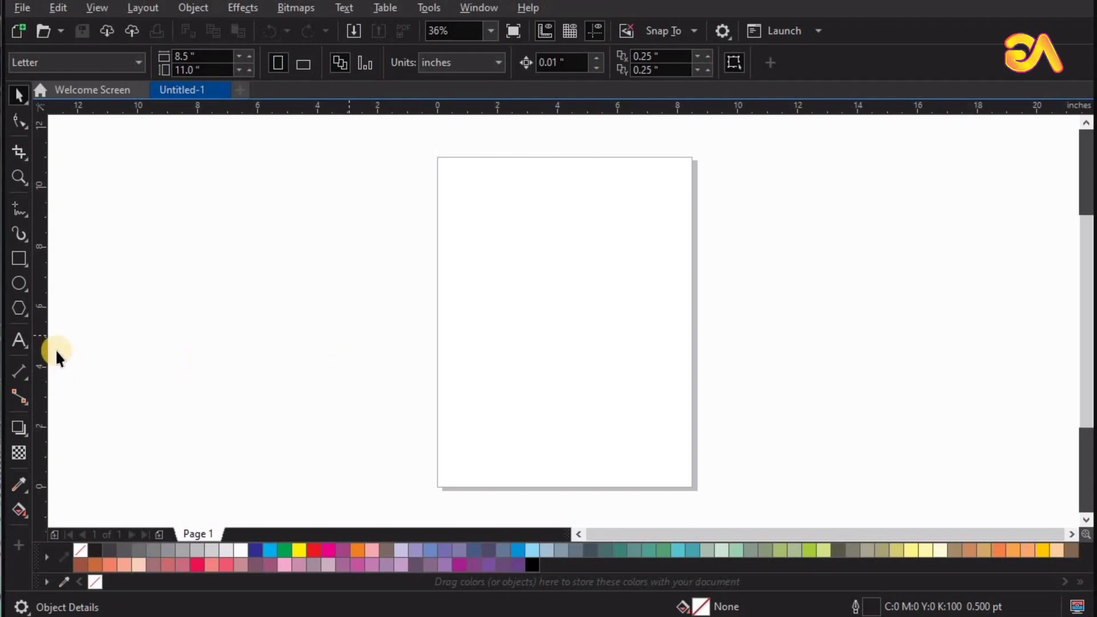
- Draw a six-sided polygon beside the page and convert it to curves
left_click(19, 308)
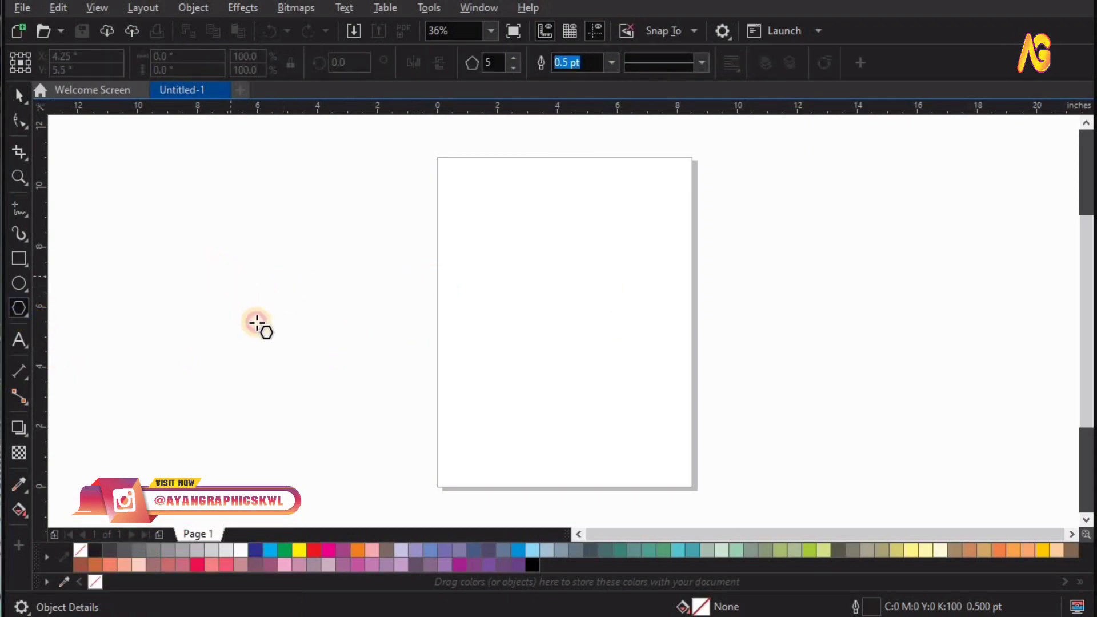
left_click_drag(212, 264, 372, 423)
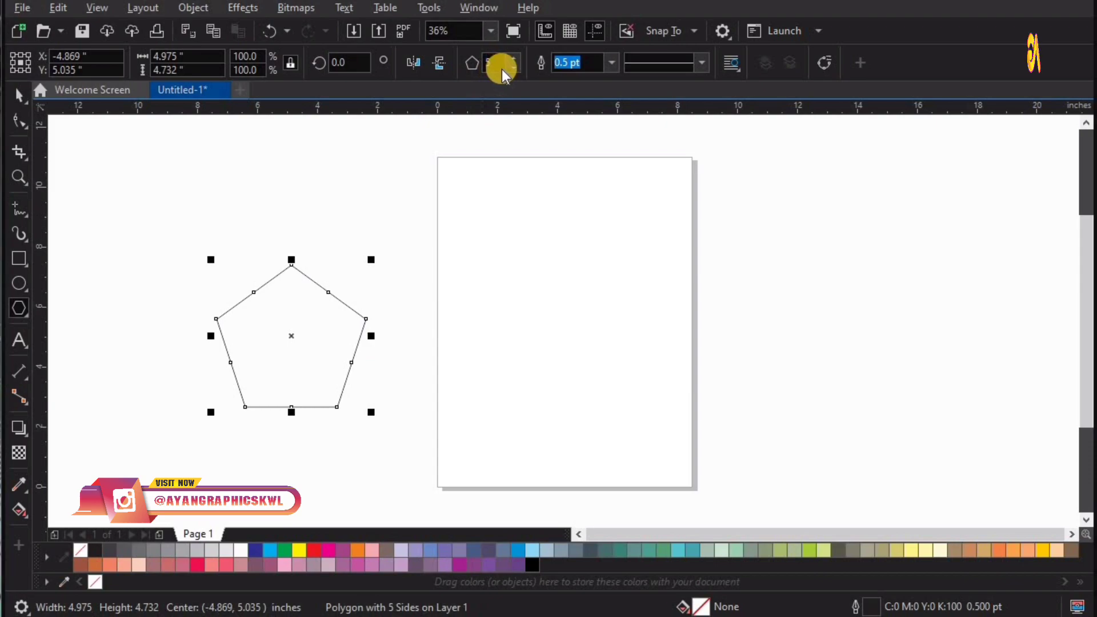
left_click(512, 58)
left_click(18, 95)
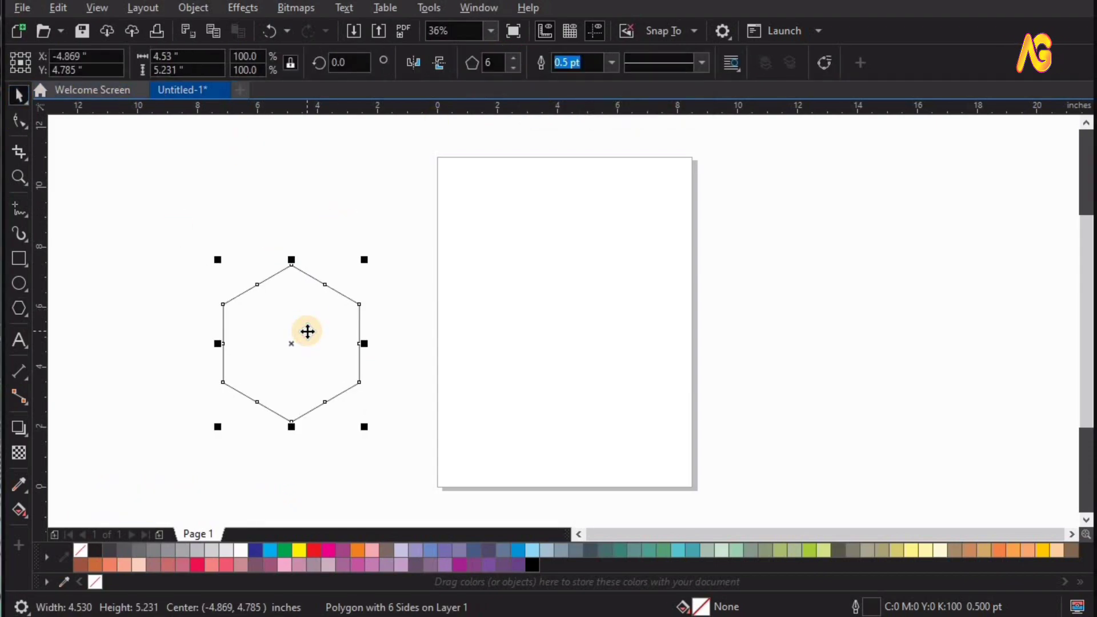
key("shift+F2")
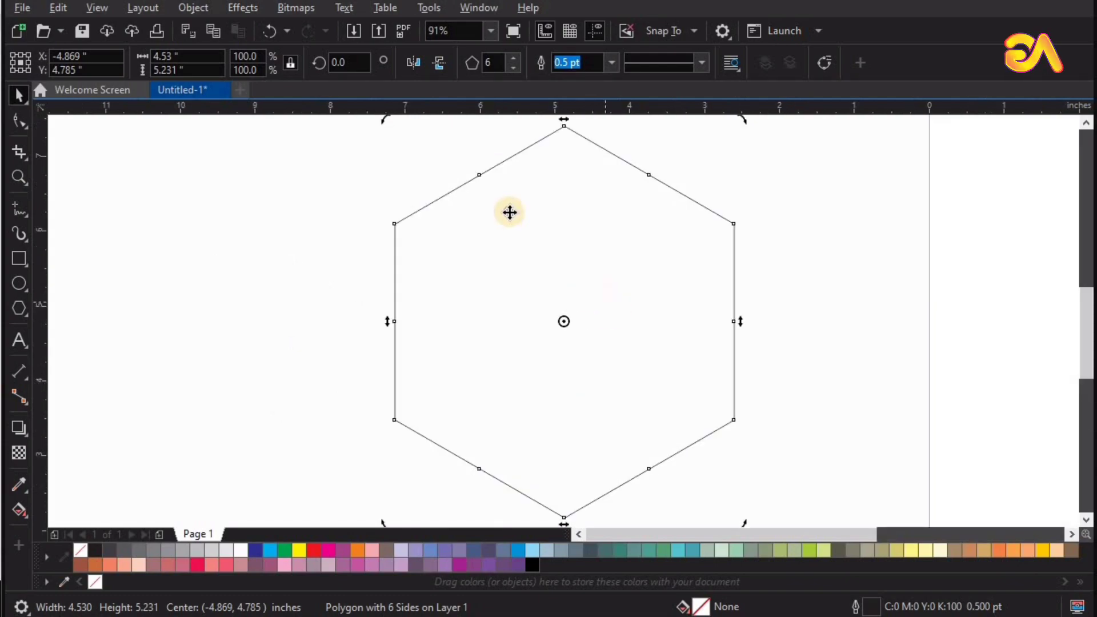
right_click(564, 232)
left_click(577, 223)
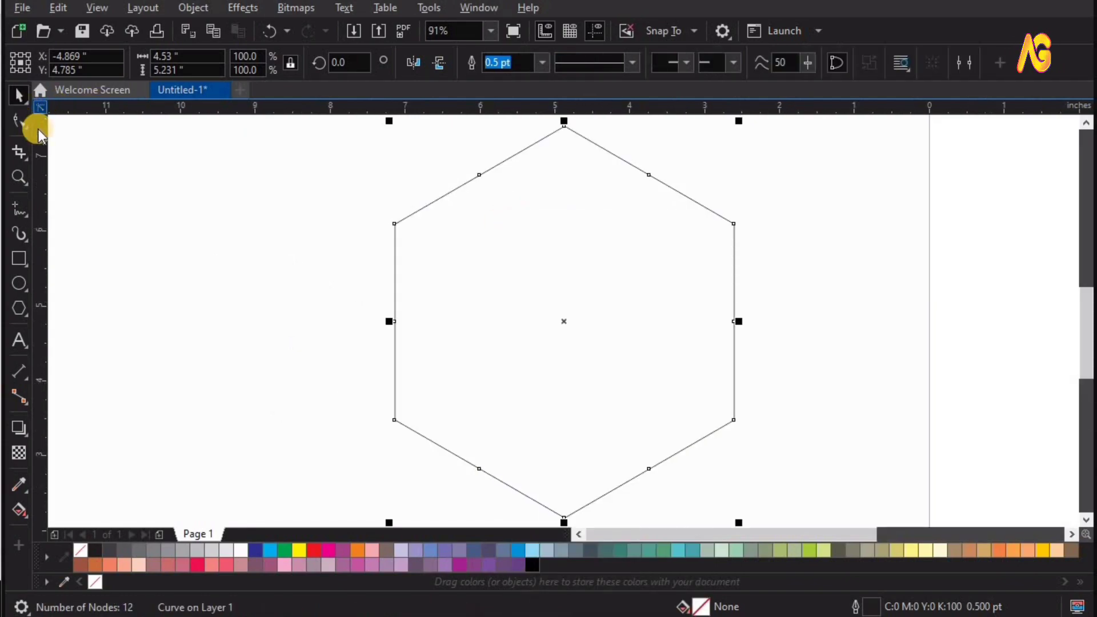
- Nest a 92.9% duplicate of the hexagon inside the original
left_click(18, 123)
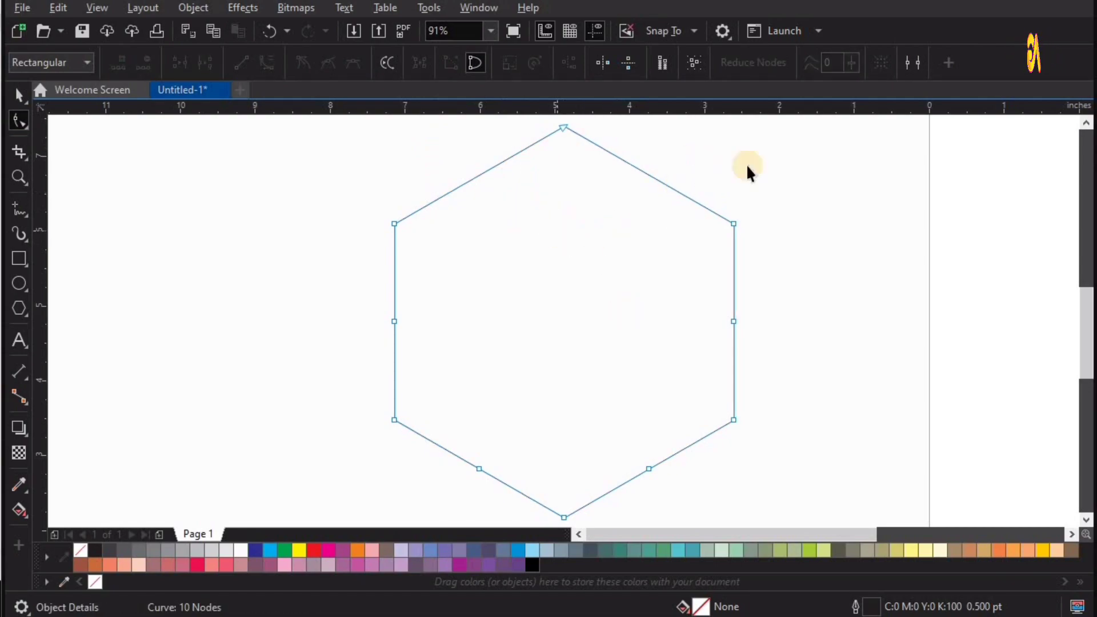
key("space")
left_click_drag(741, 124, 737, 136)
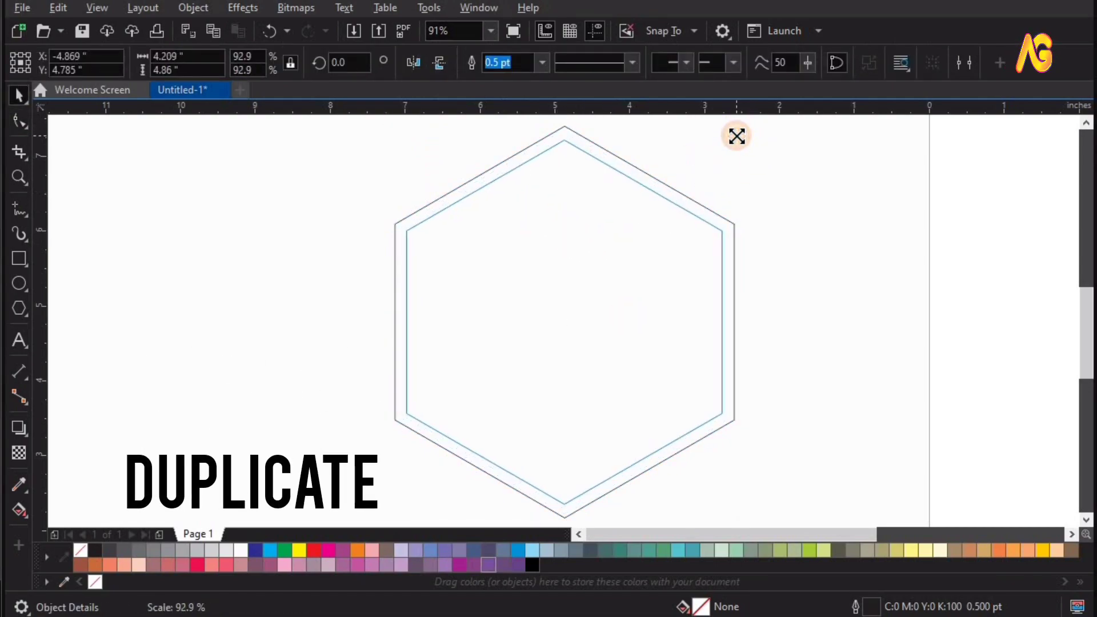
left_click(731, 241, "shift")
- Bend the outer hexagon's sides, starting with the upper-right and right sides, inward into concave curves
left_click(885, 289)
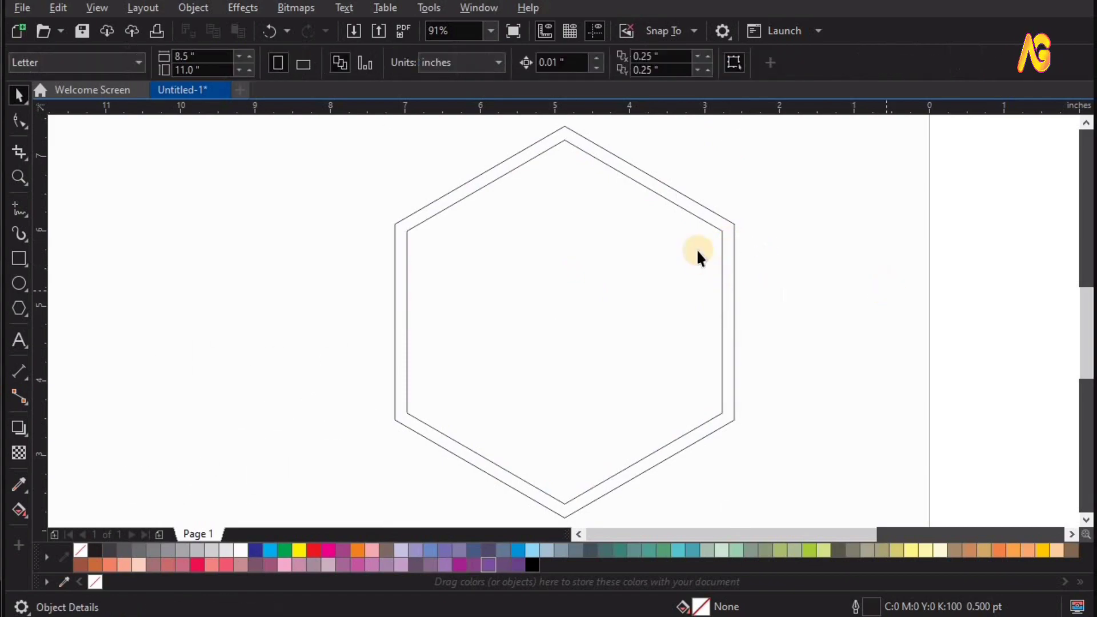
left_click(660, 211)
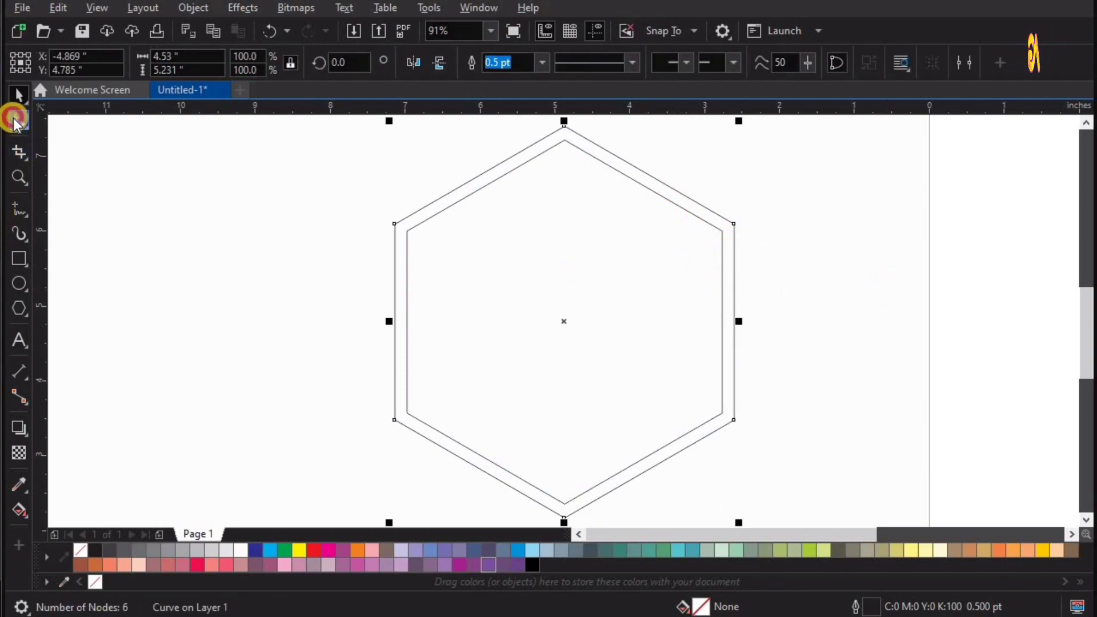
left_click(17, 120)
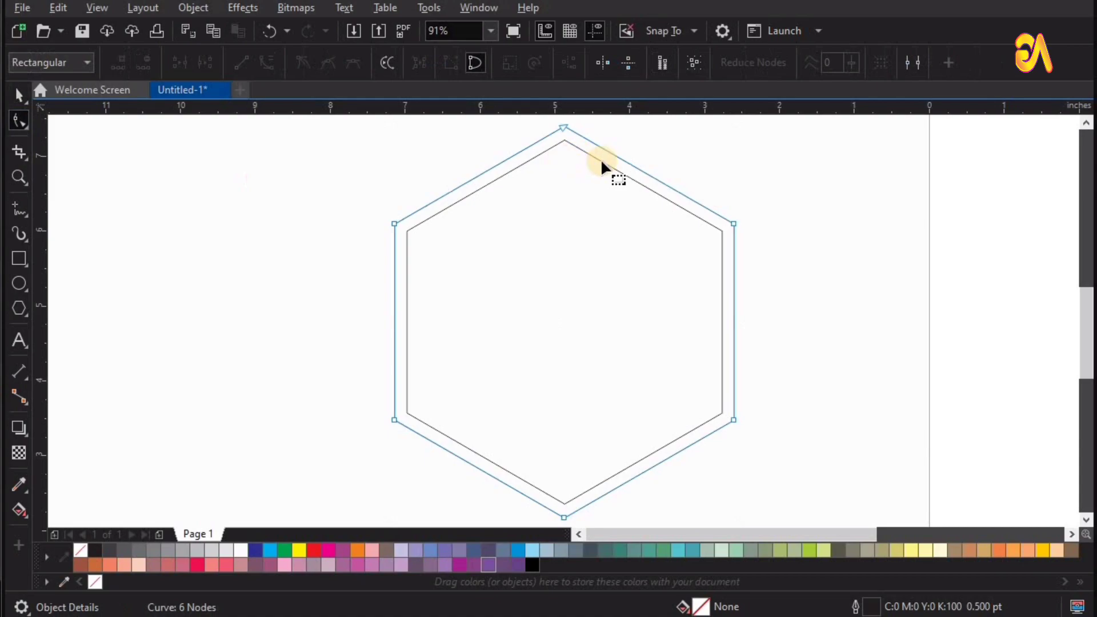
left_click(649, 175)
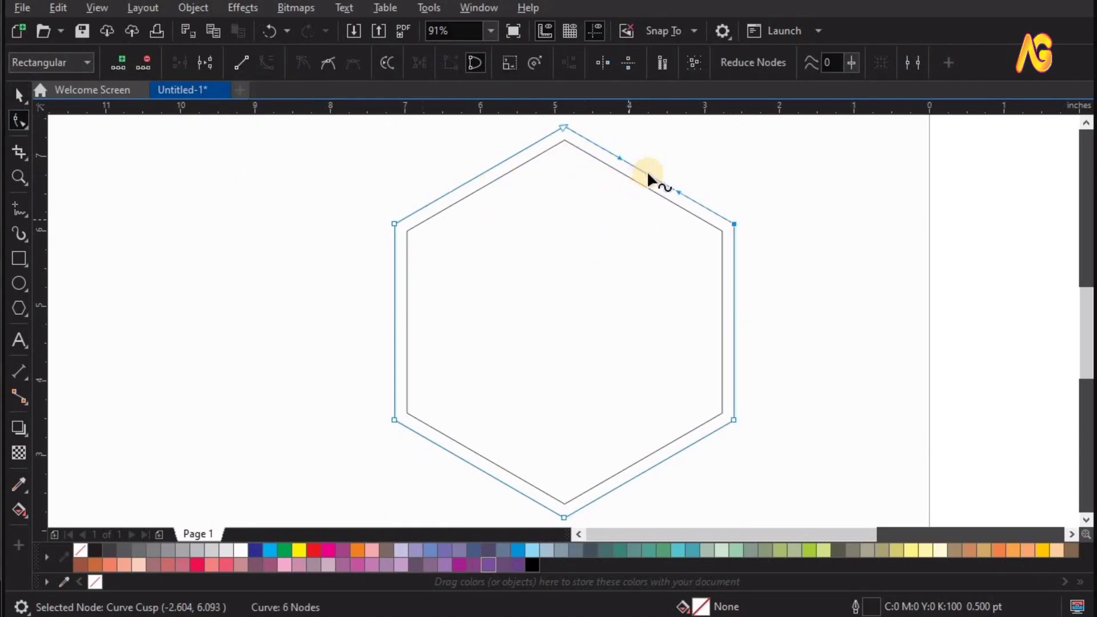
left_click_drag(642, 181, 643, 185)
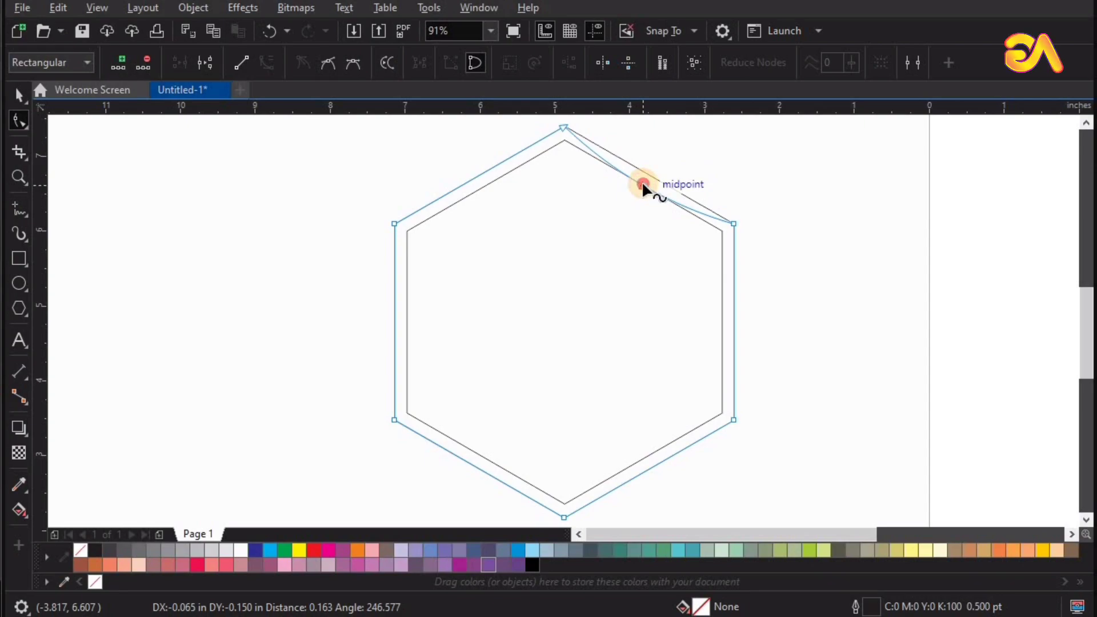
left_click(733, 323)
left_click(735, 320)
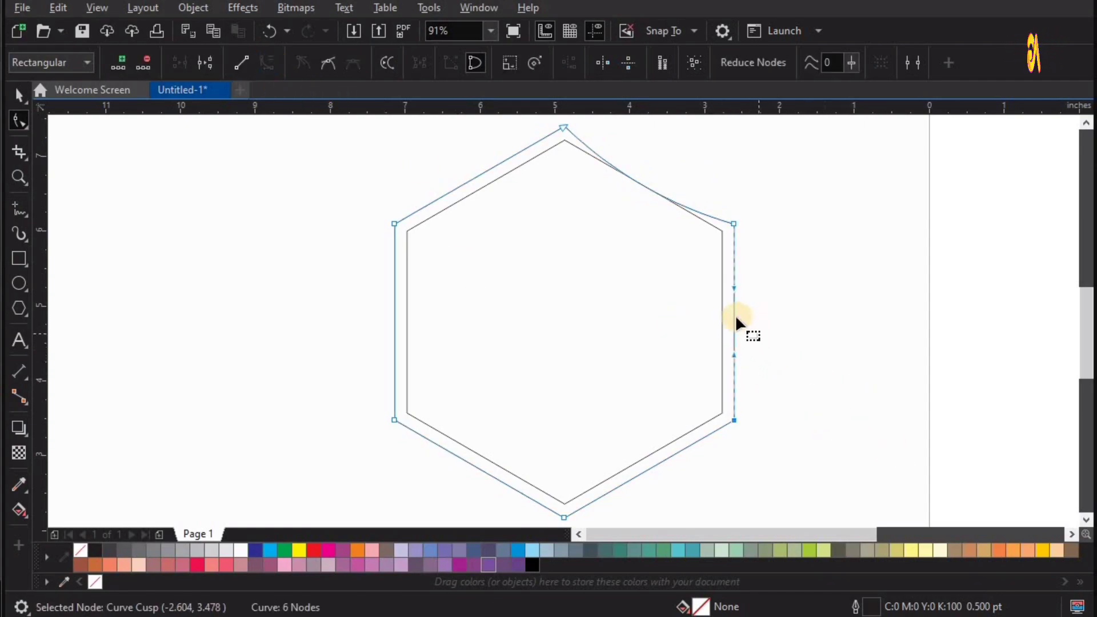
left_click_drag(721, 320, 722, 321)
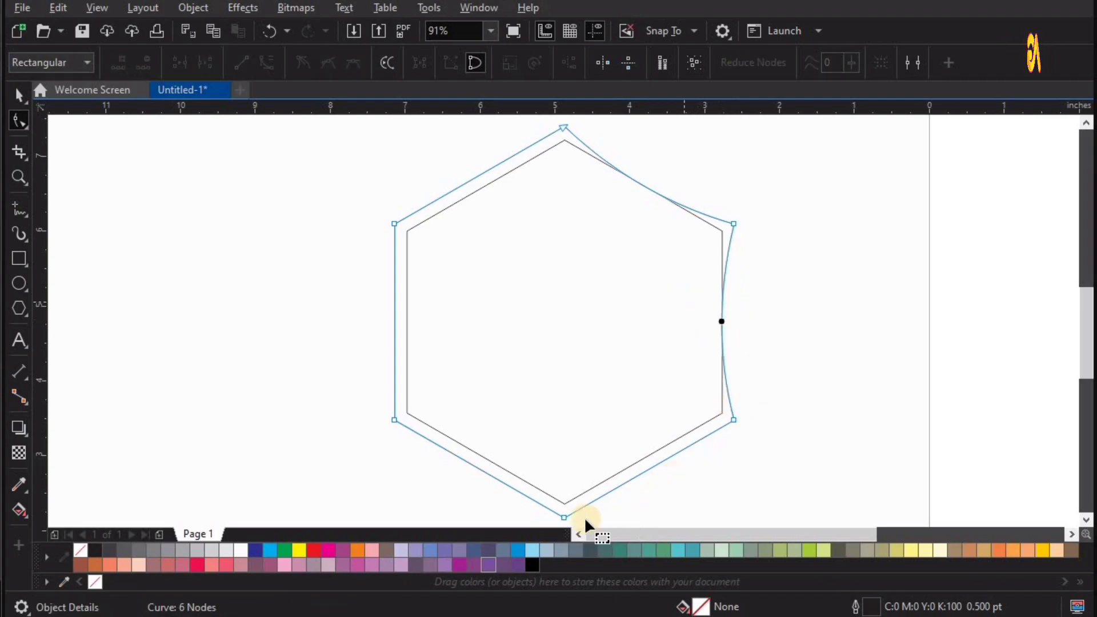
key("z")
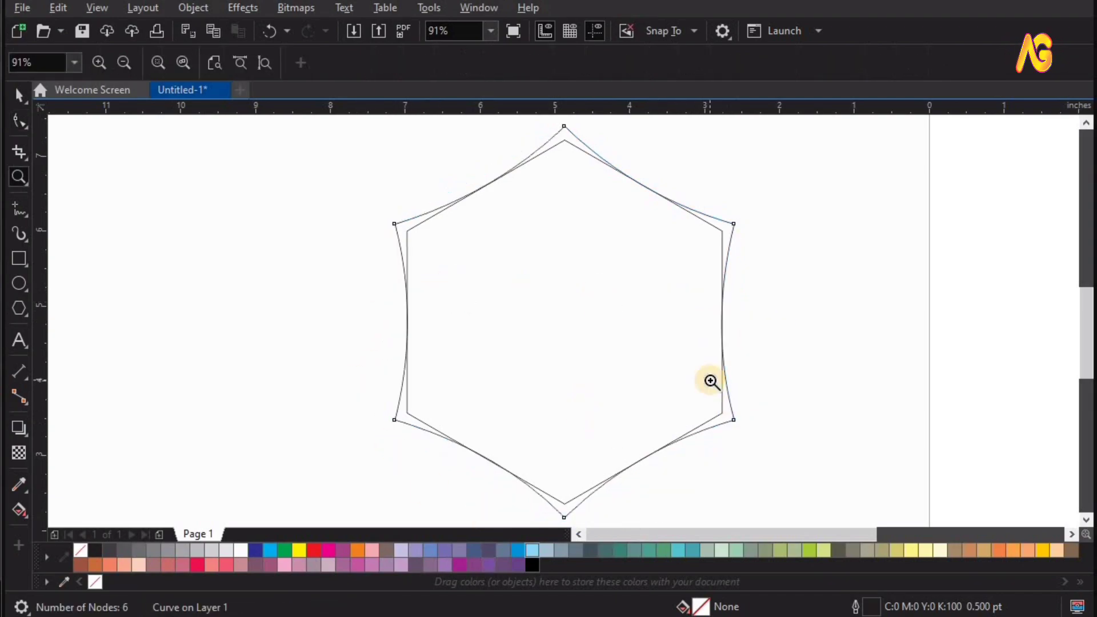
key("space")
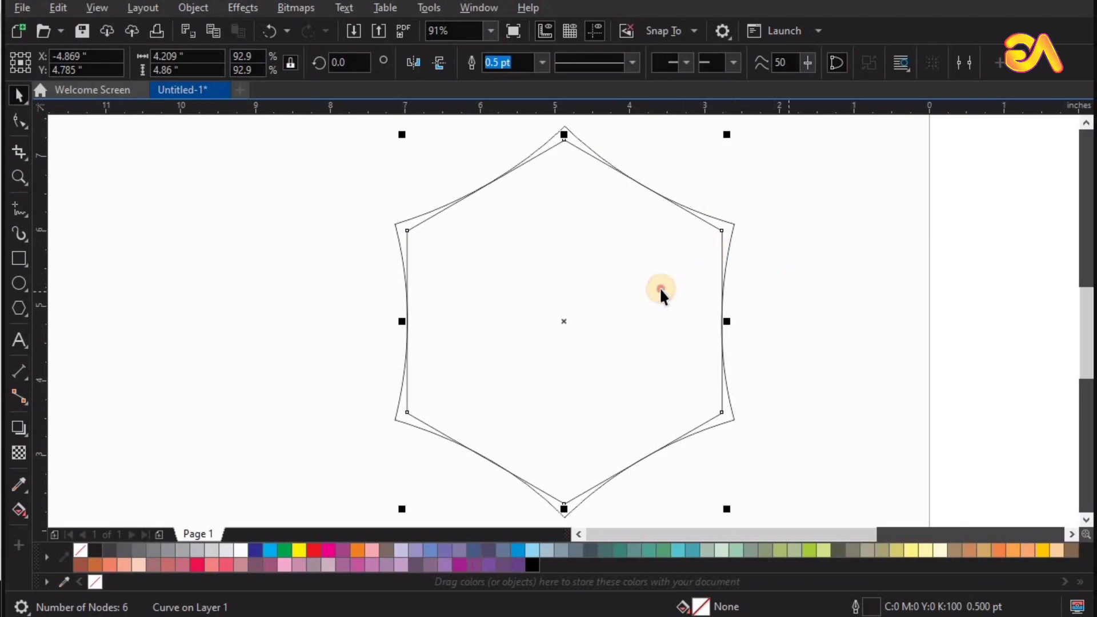
- Shrink the inner hexagon to about 24% and select the outer star
left_click_drag(729, 135, 670, 269)
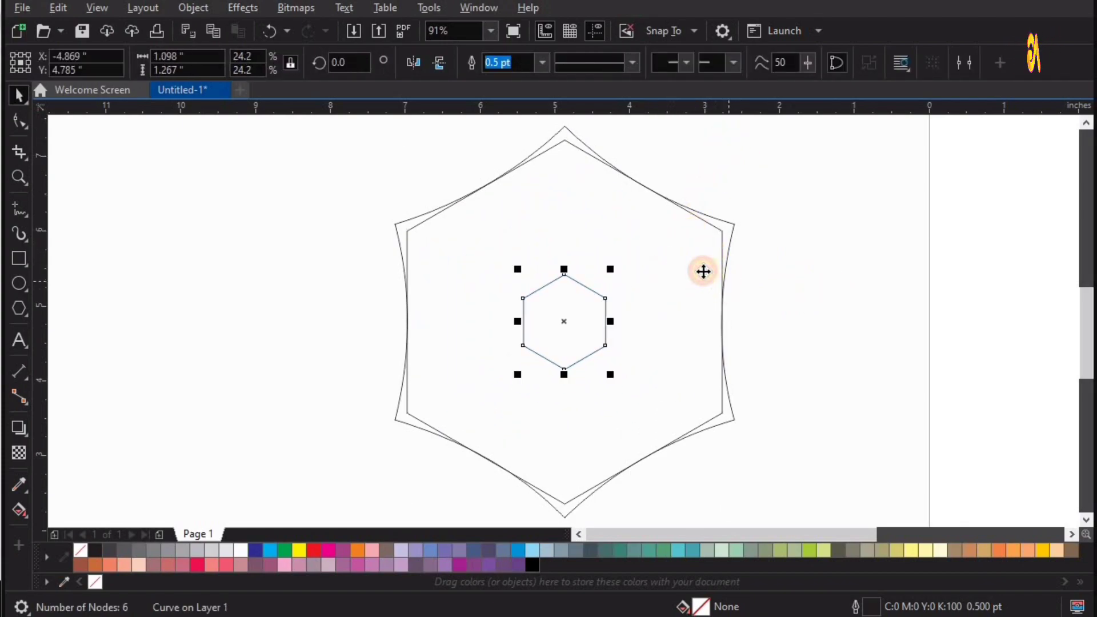
left_click(820, 312)
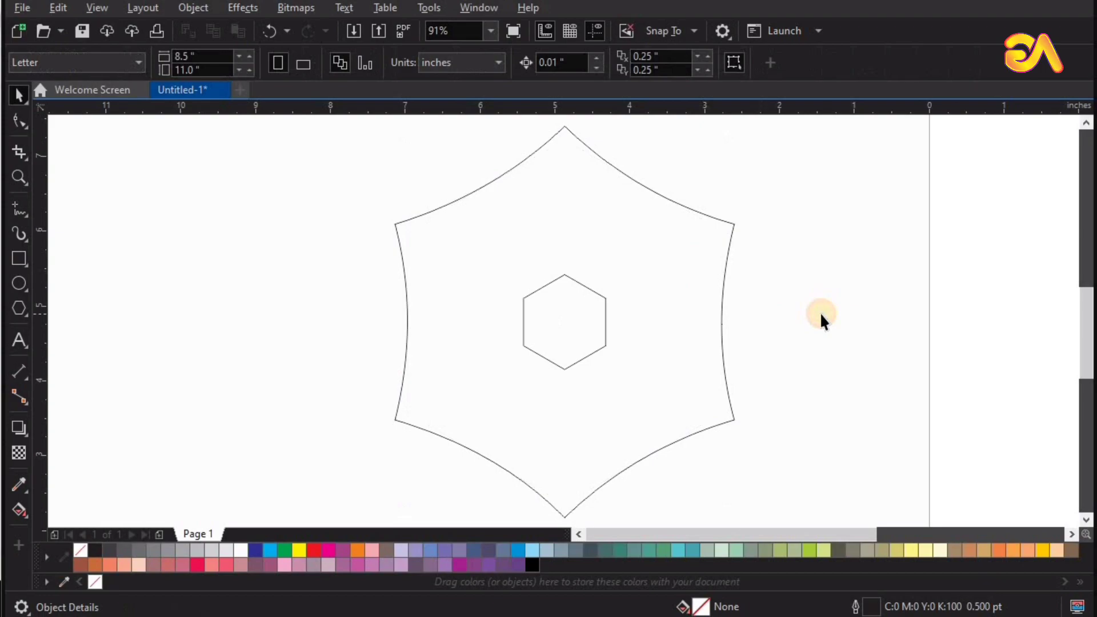
left_click(677, 275)
left_click(19, 121)
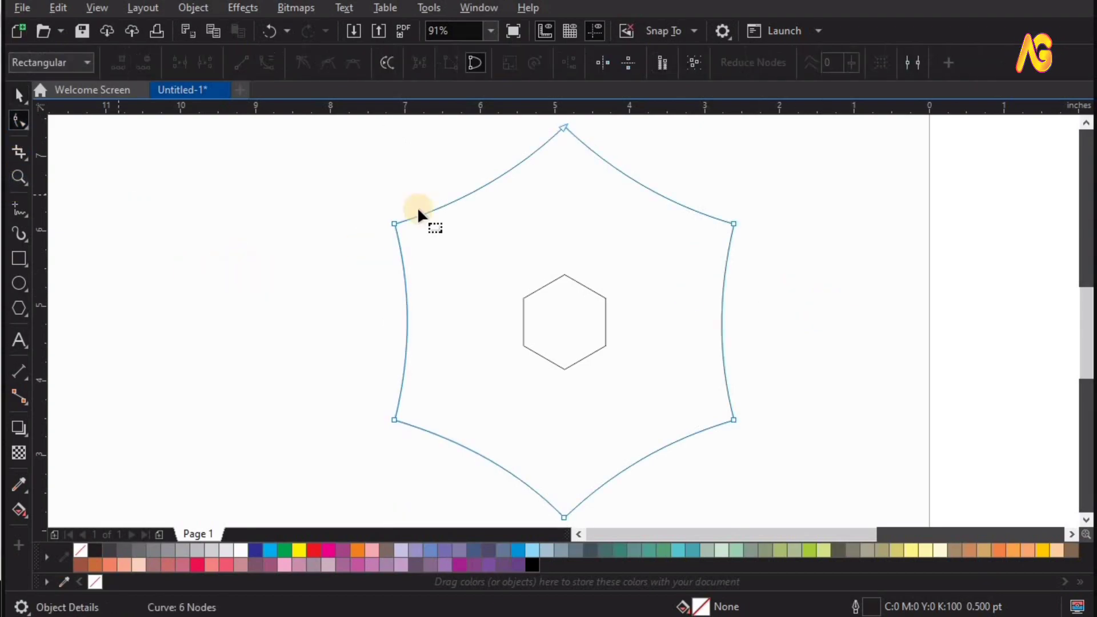
key("space")
left_click(477, 57)
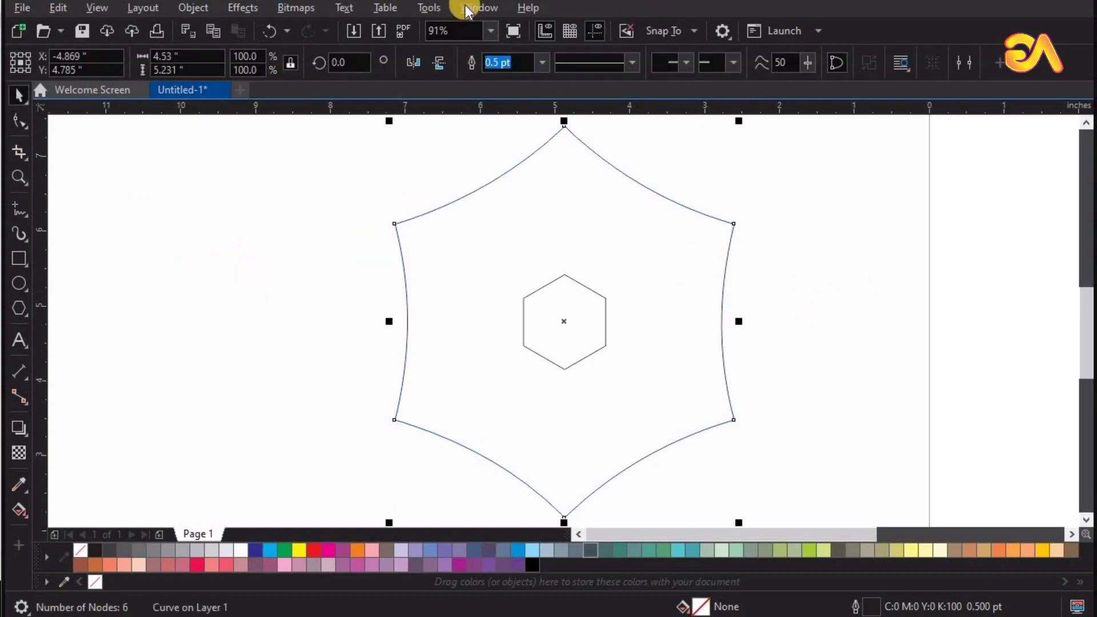
- Round the star's corners with a 0.34 fillet from the Corners docker
left_click(475, 8)
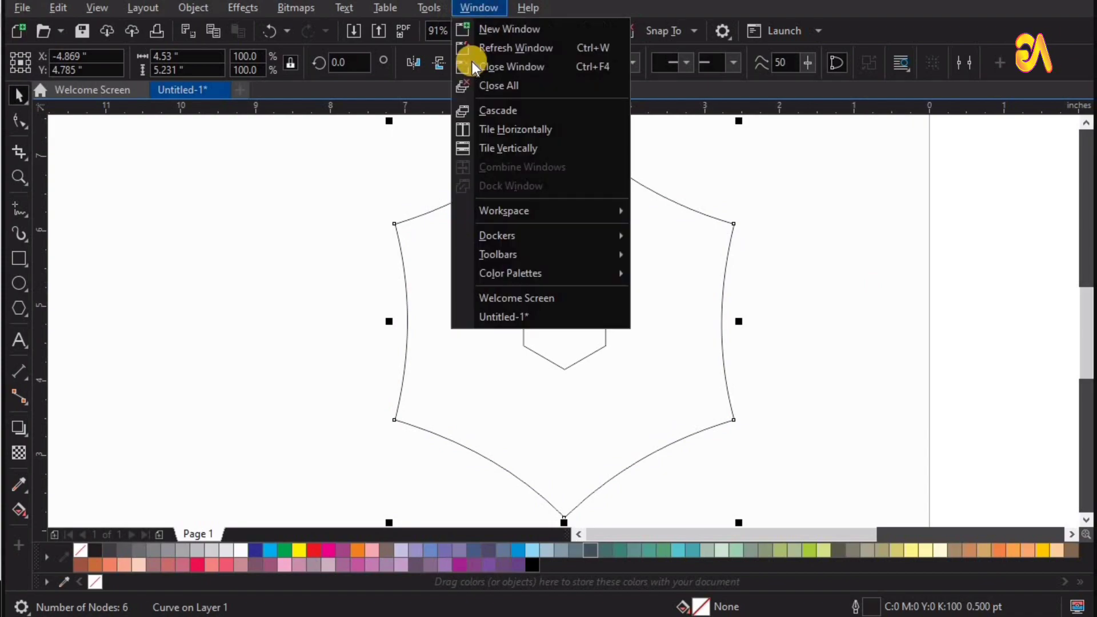
left_click(492, 234)
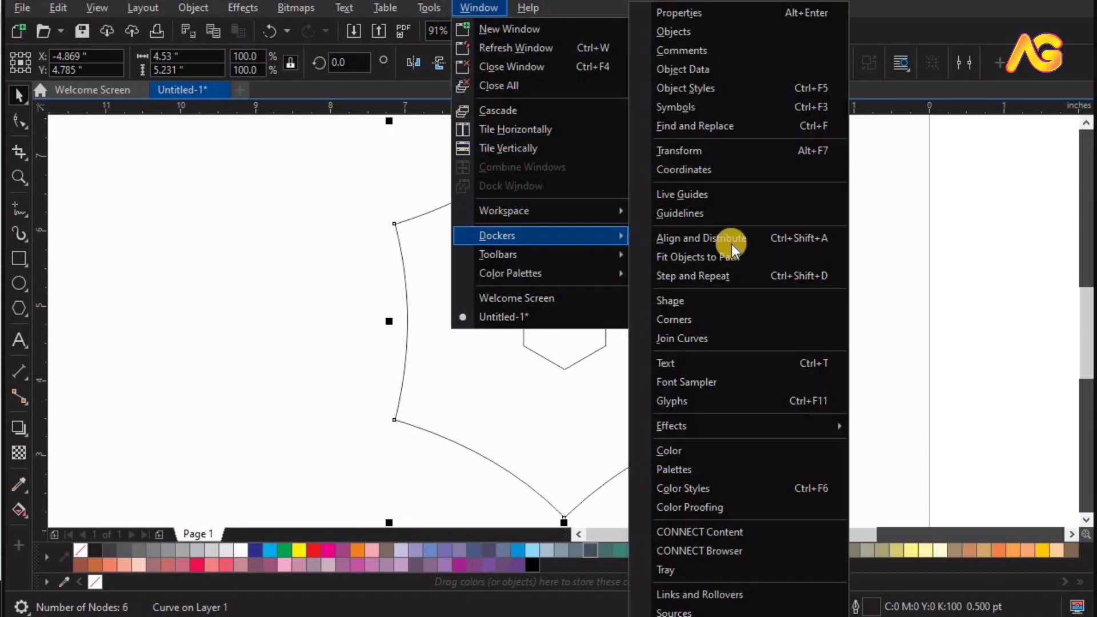
left_click(733, 319)
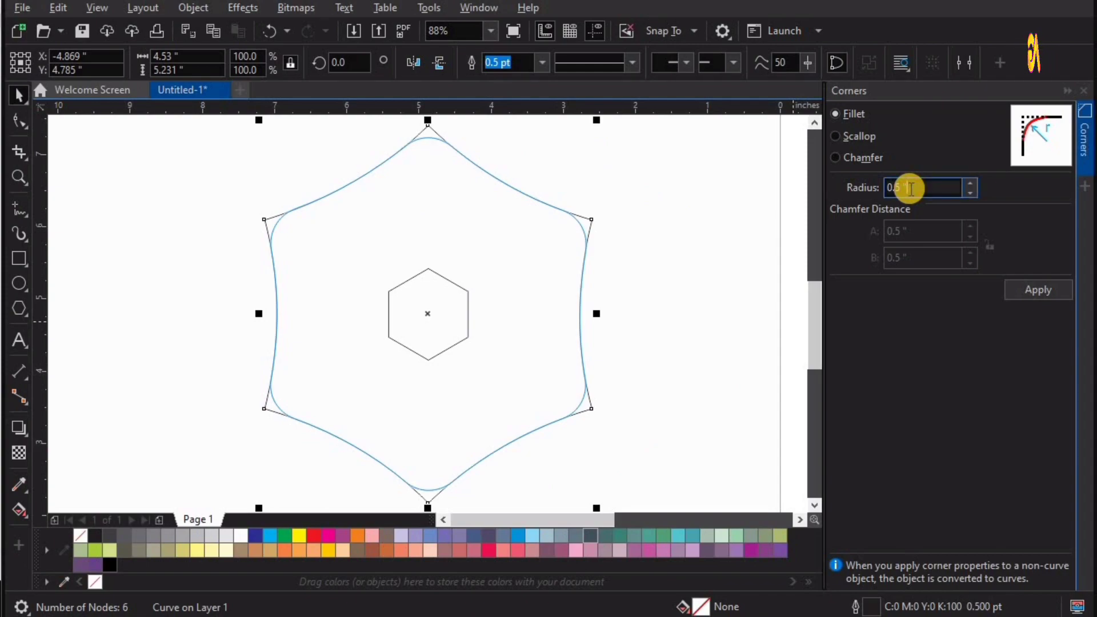
type("0.34")
left_click(1038, 290)
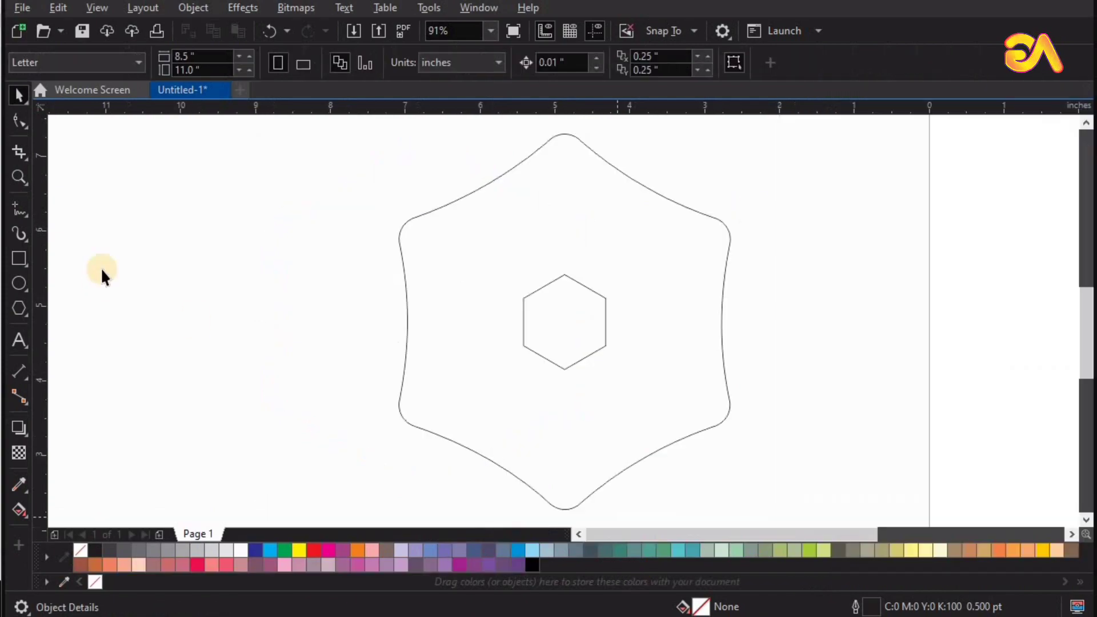
left_click(27, 216)
- Draw a straight spoke from the centre hexagon's right corner to the star's top edge
left_click(80, 227)
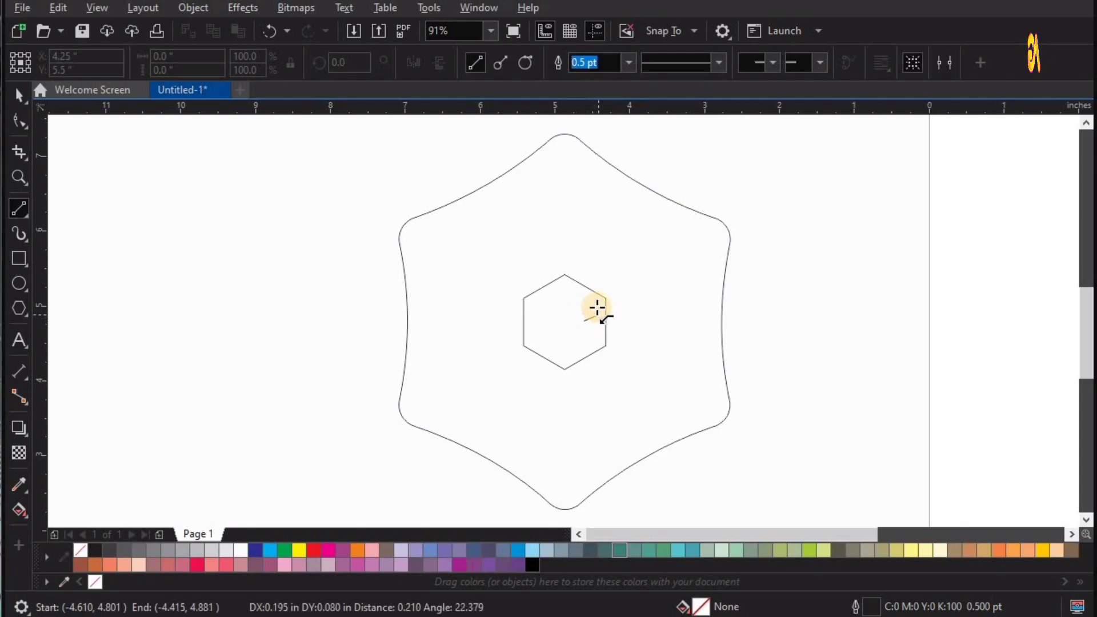
left_click_drag(584, 321, 598, 315)
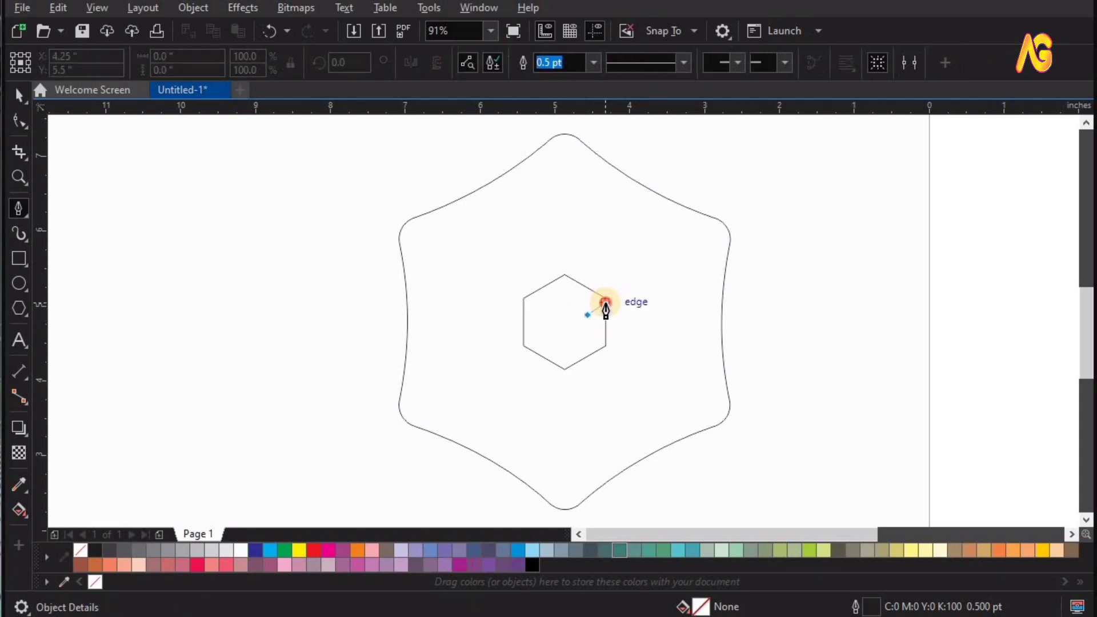
left_click(606, 303)
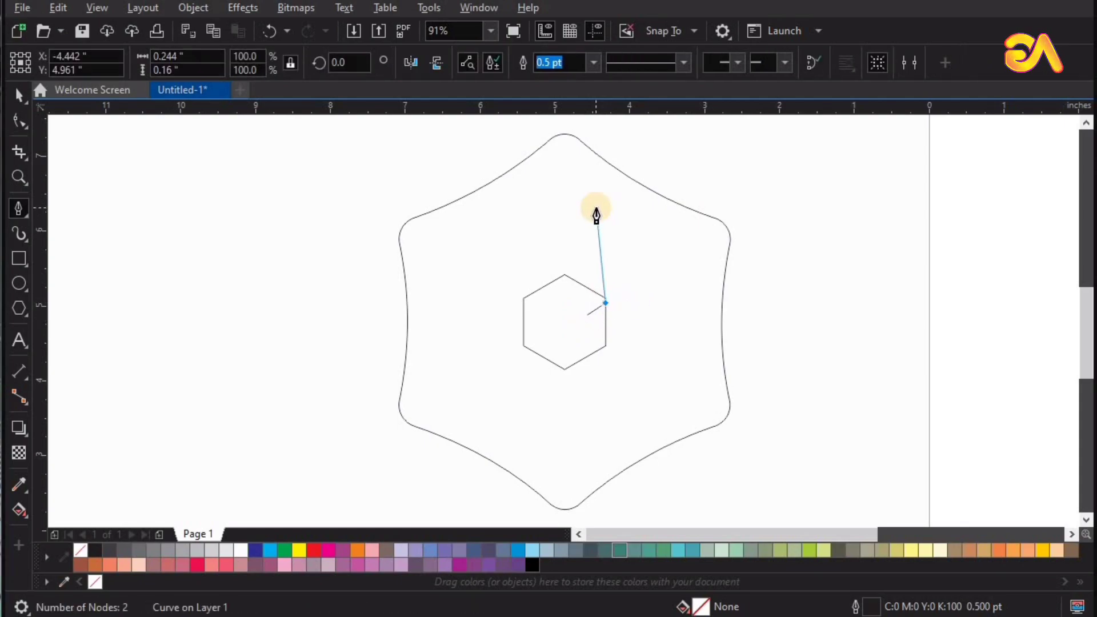
left_click(581, 150)
scroll(556, 432, "up", 2)
- Draw spokes from the inner hexagon's top and left corners to the star's upper-left and left edges
left_click(556, 427)
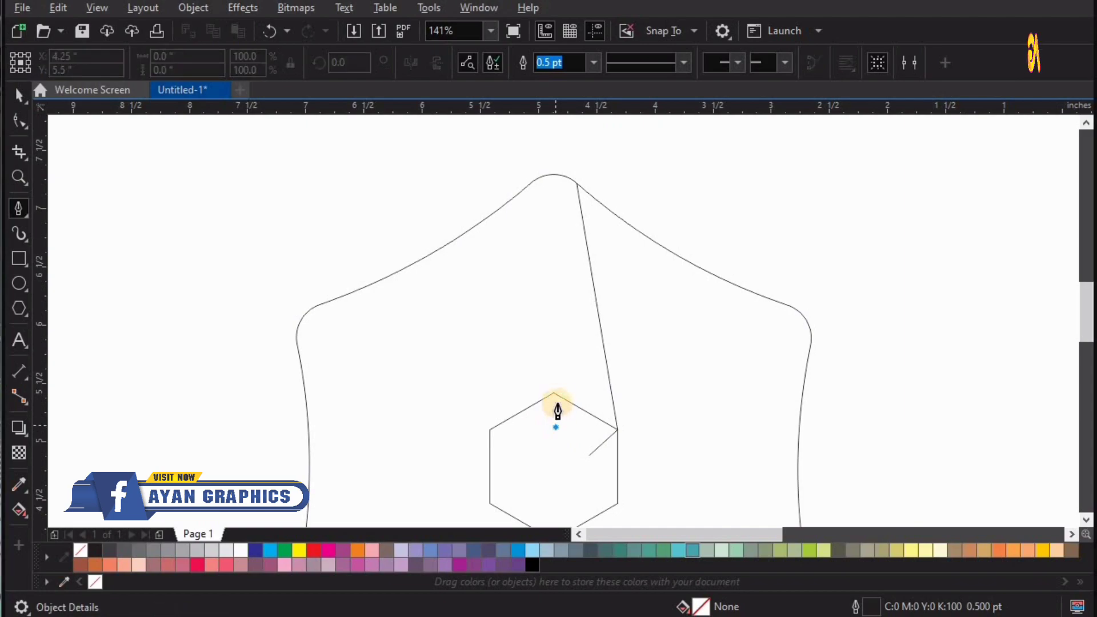
left_click(554, 394)
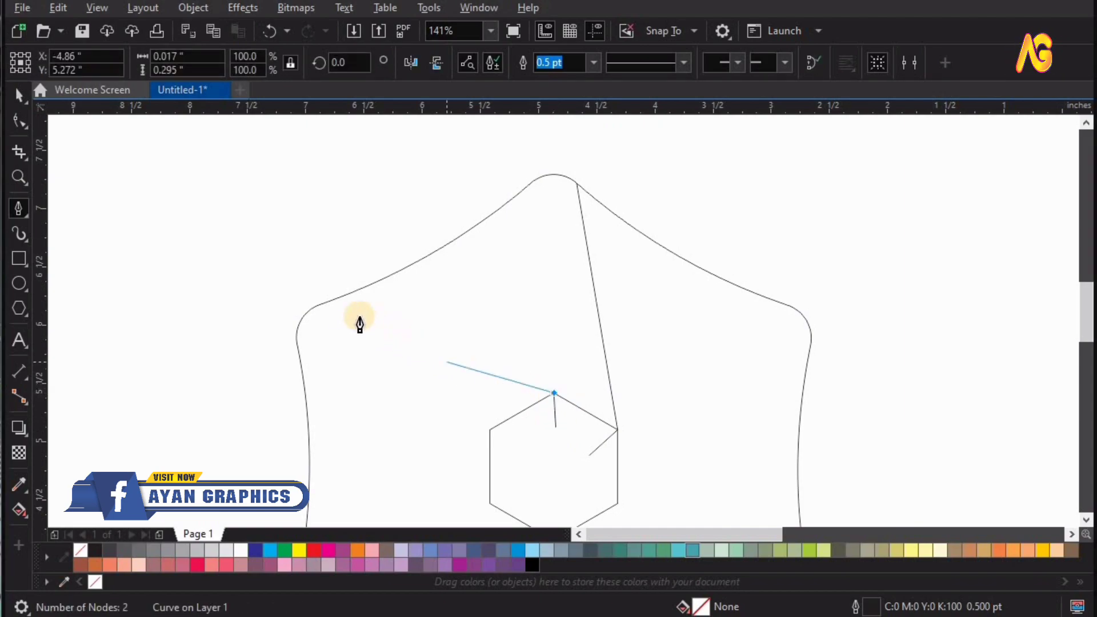
double_click(320, 307)
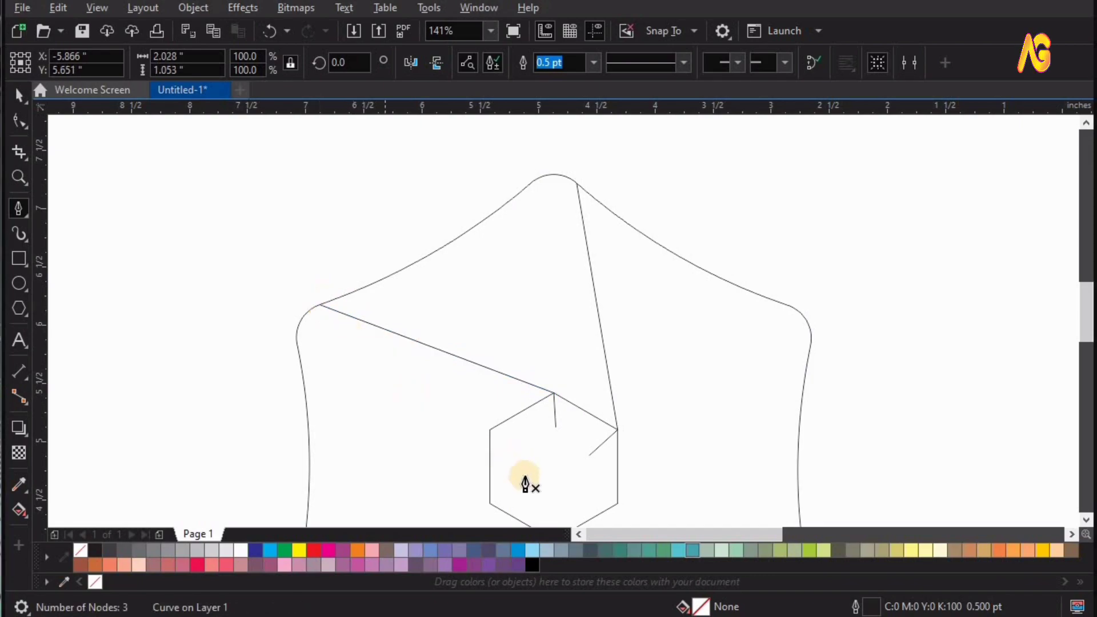
left_click_drag(505, 439, 493, 439)
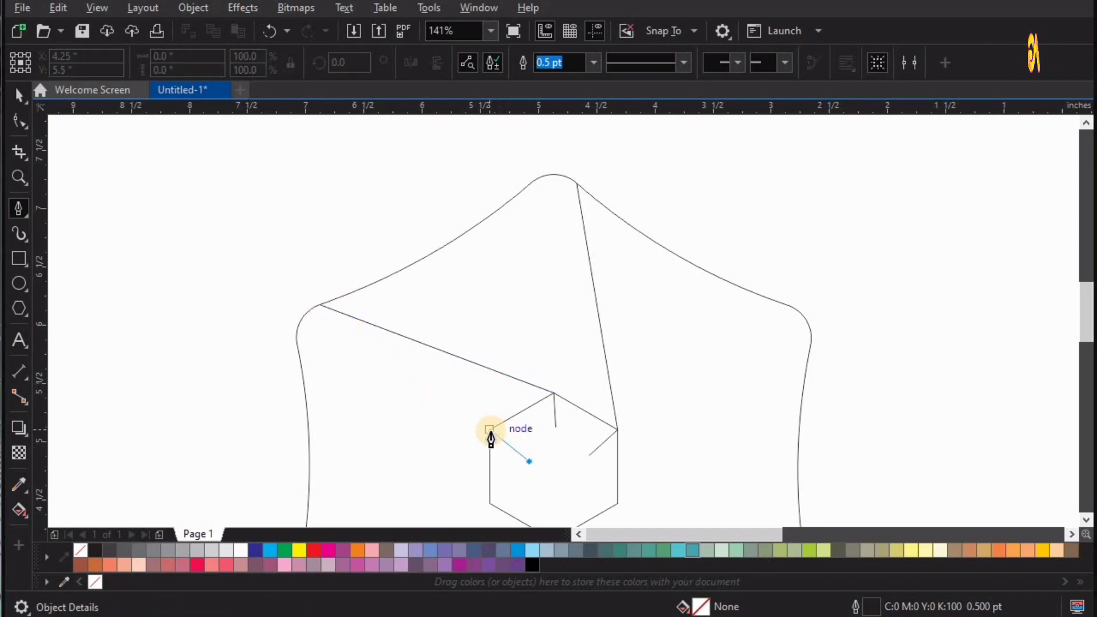
left_click(490, 431)
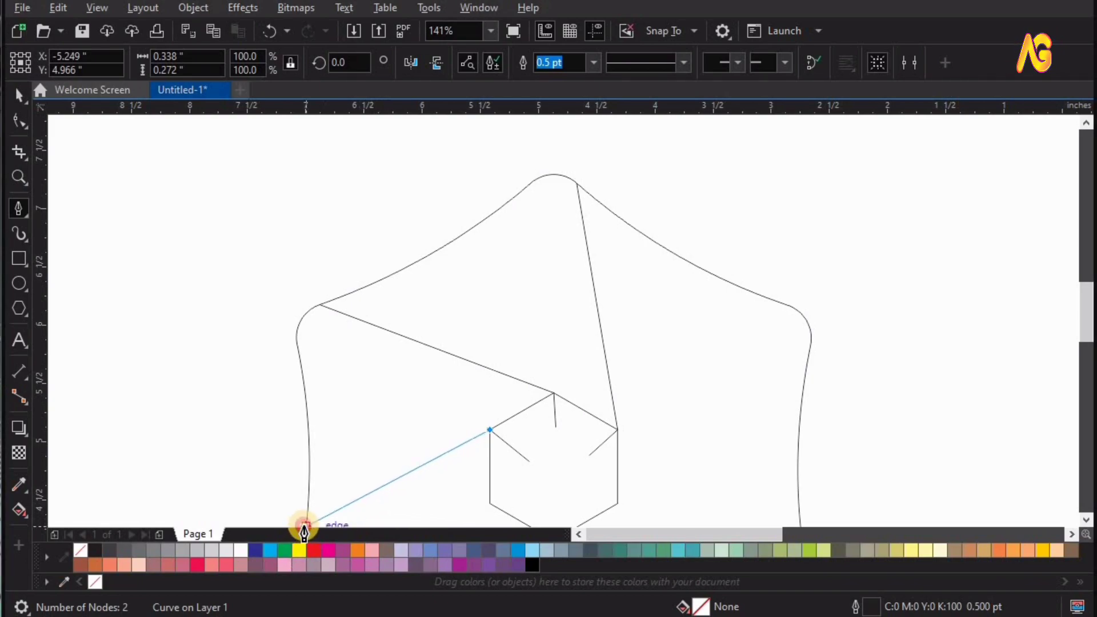
double_click(303, 532)
key("F4")
- Slide the new spoke's end node down along the star's left edge
left_click_drag(702, 520, 269, 264)
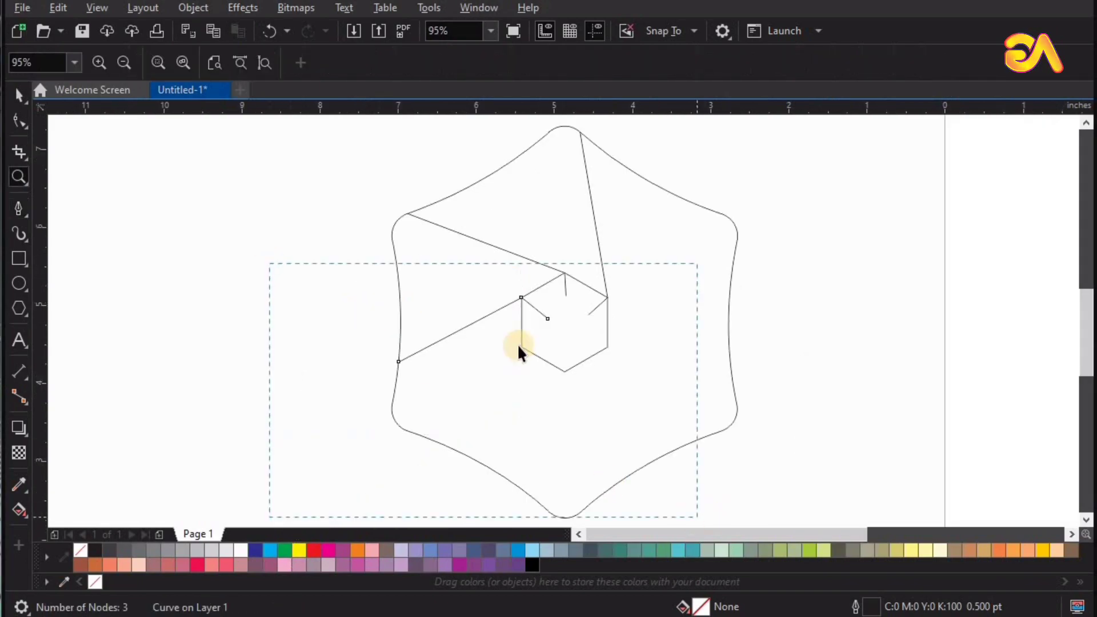
key("F10")
key("F10")
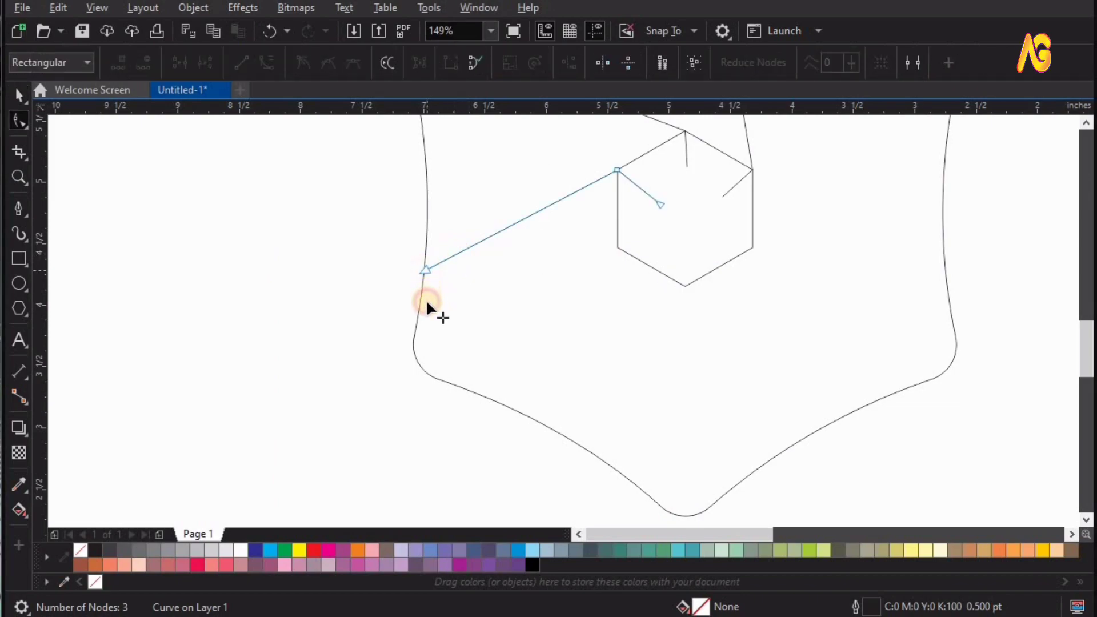
mouse_move(426, 269)
left_mouse_down()
mouse_move(420, 330)
mouse_move(375, 387)
left_mouse_up()
key("F3")
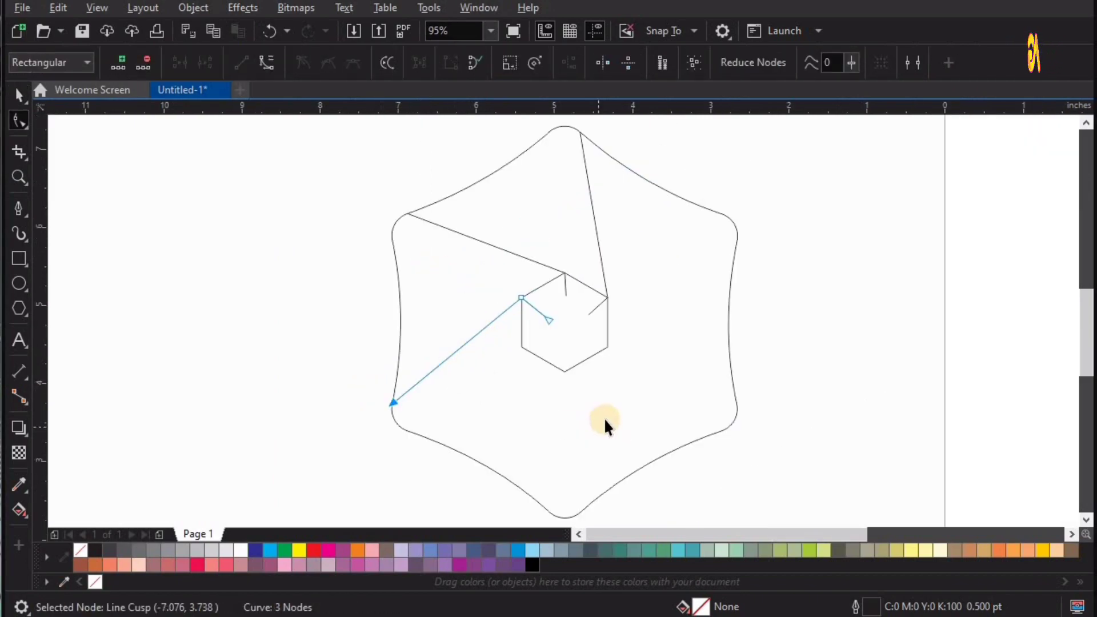
key("space")
- Delete the leftover short stub nodes near the centre
left_click(592, 306)
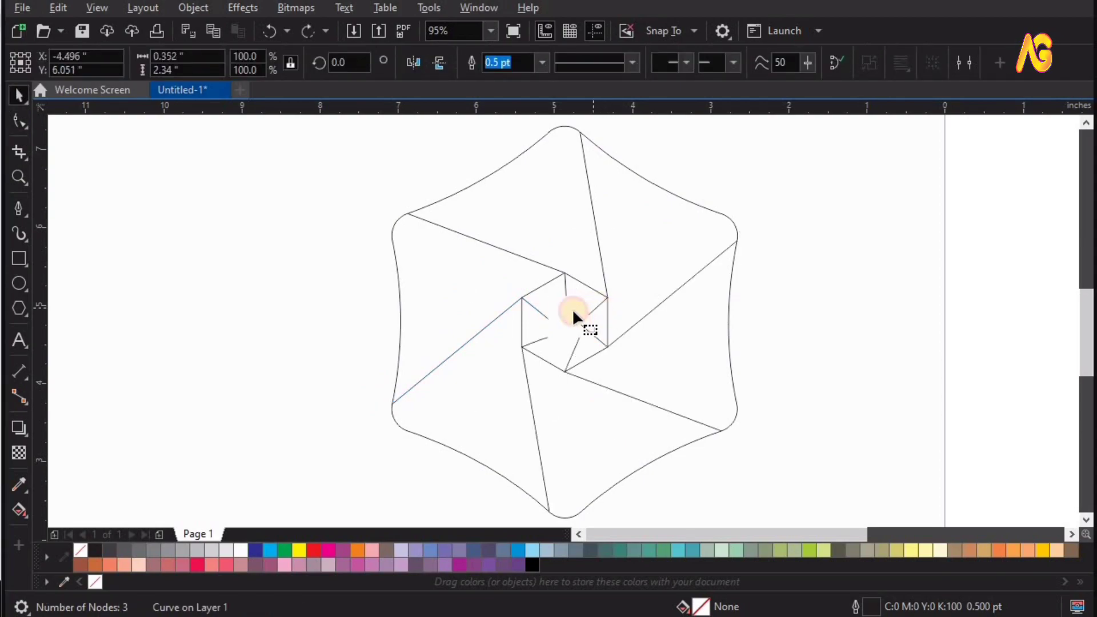
key("F10")
left_click(594, 312)
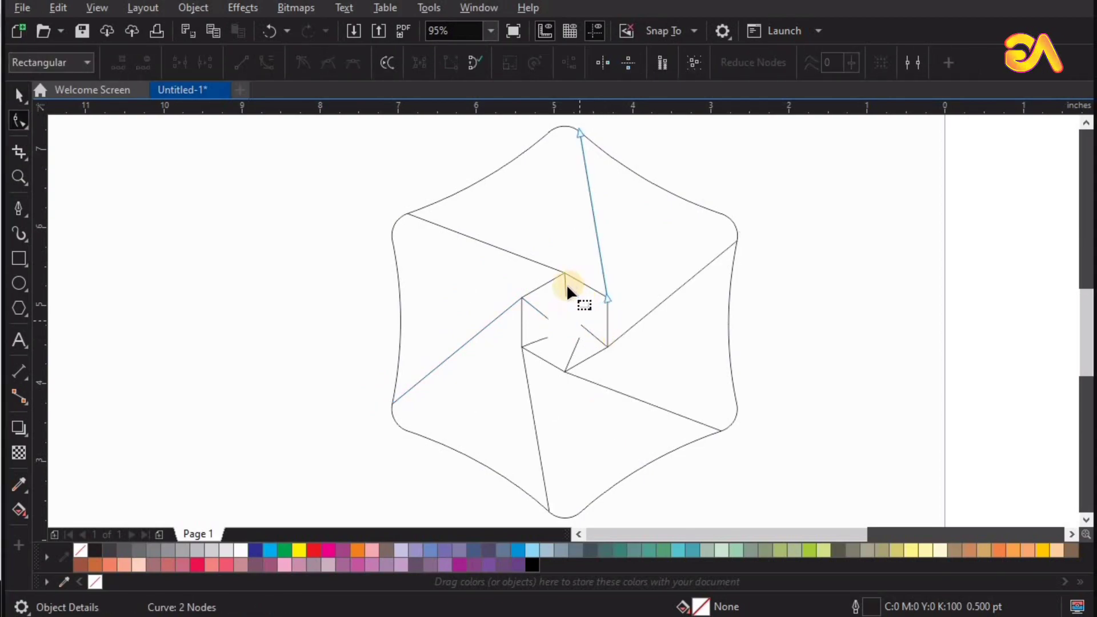
left_click(564, 285)
left_click_drag(588, 298, 589, 300)
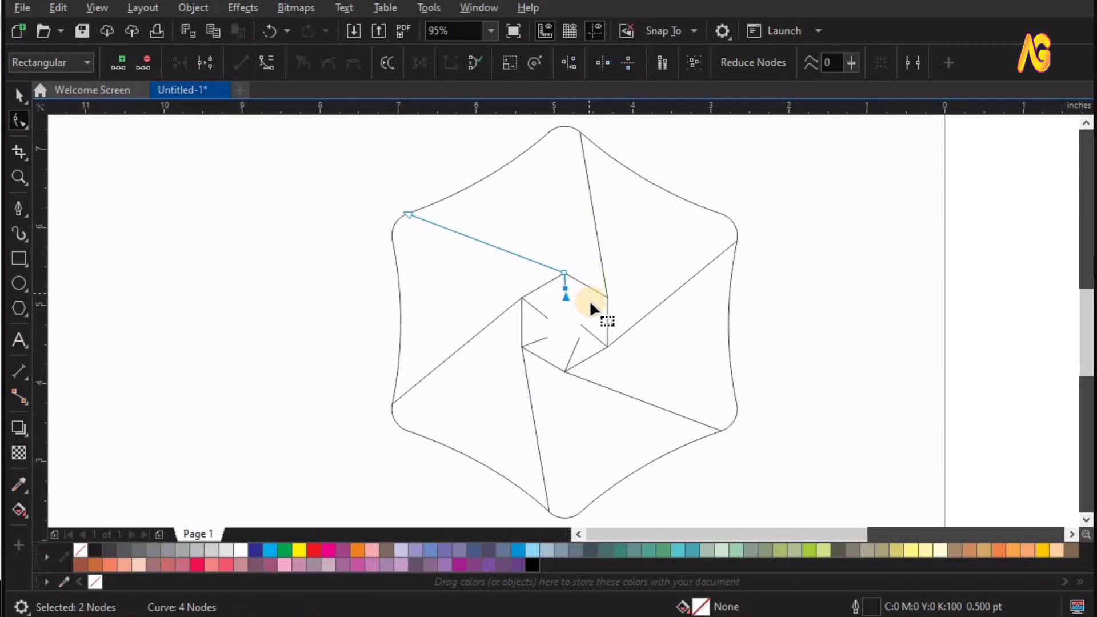
key("Delete")
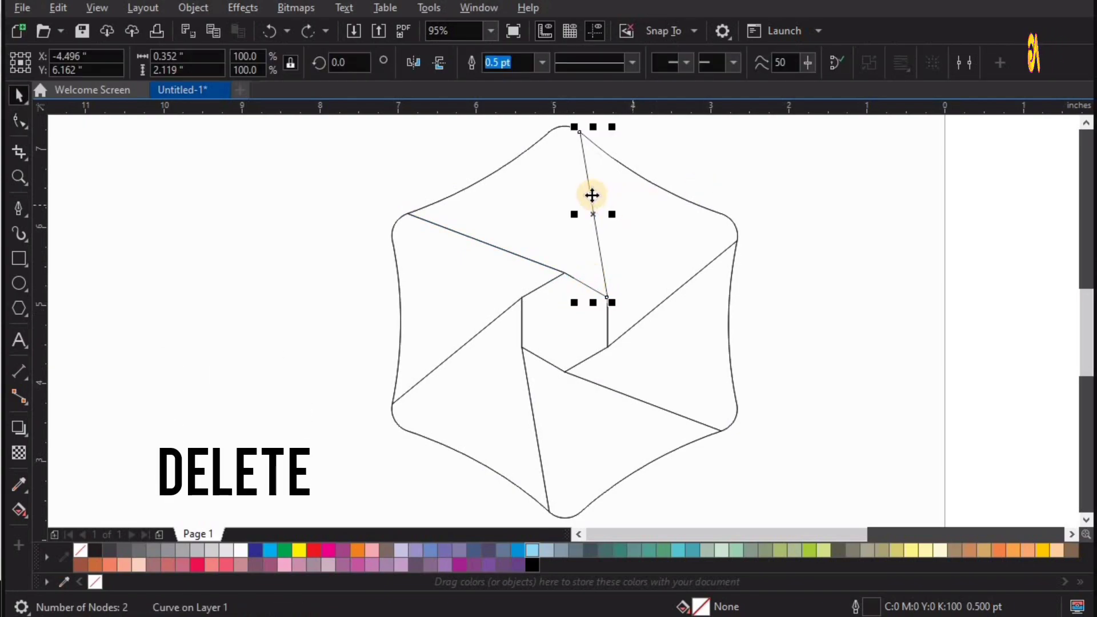
- Convert the top spoke's segment to a curve and start bending it
left_click(20, 119)
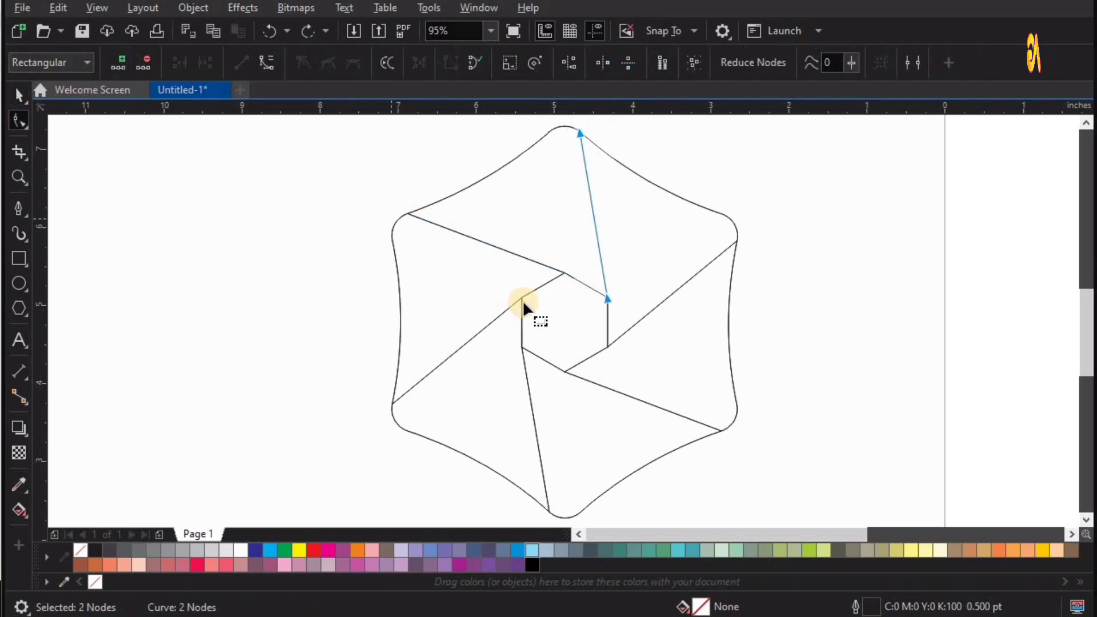
left_click_drag(541, 313, 644, 147)
scroll(645, 116, "up", 1)
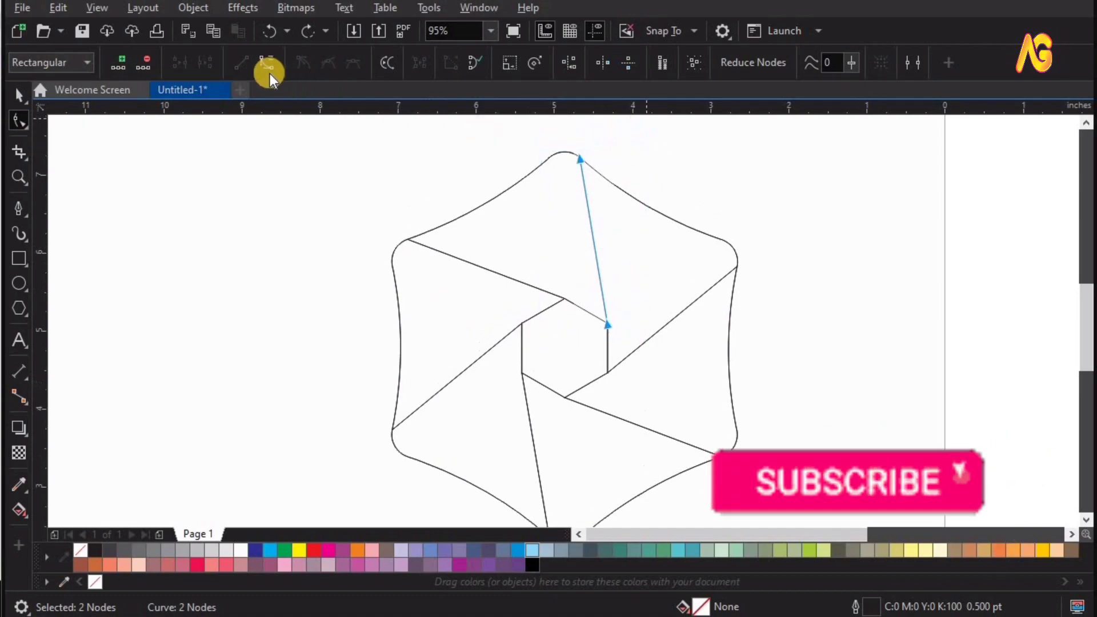
left_click(266, 63)
left_click_drag(580, 159, 582, 165)
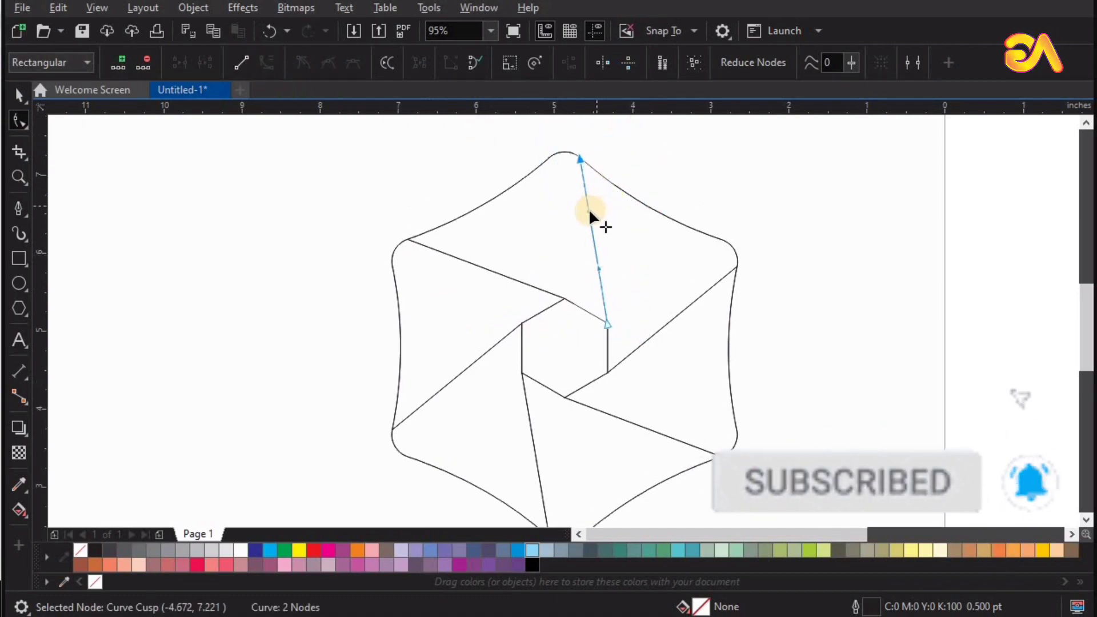
- Bend the top, right and lower-right spokes into sweeping curves around the centre
mouse_move(590, 212)
left_mouse_down()
mouse_move(610, 268)
mouse_move(606, 323)
left_mouse_up()
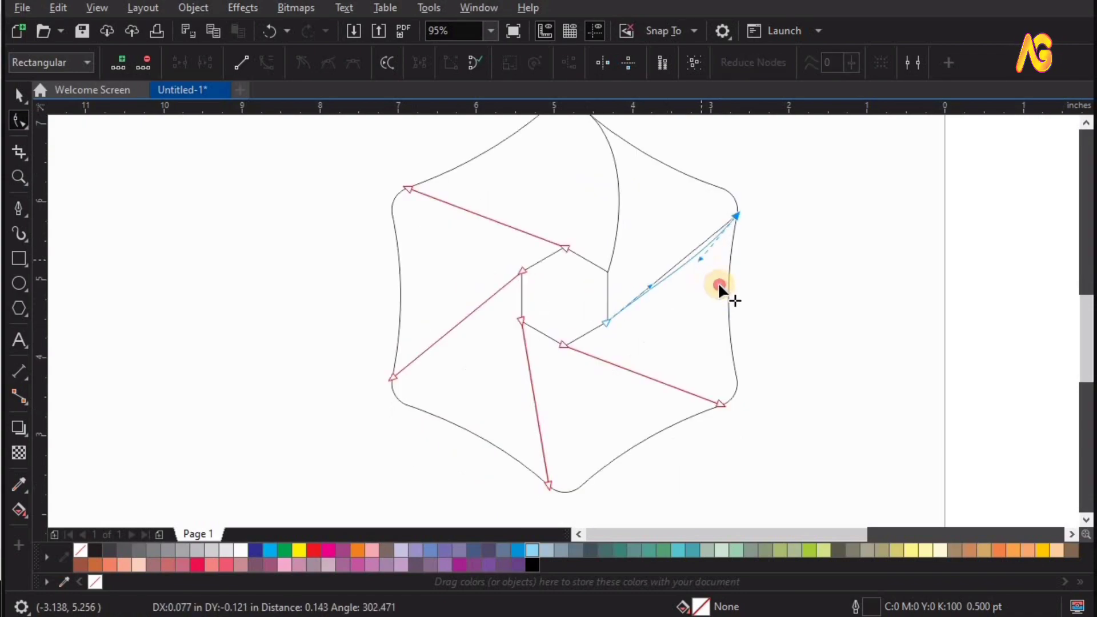
scroll(700, 257, "down", 1)
left_click_drag(693, 251, 729, 294)
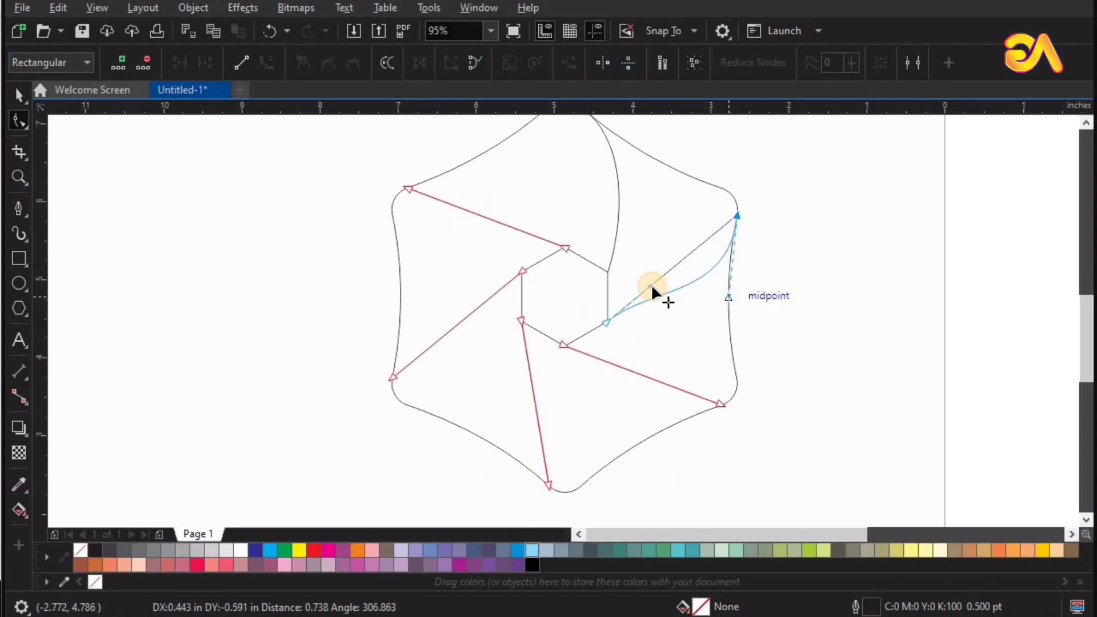
left_click_drag(651, 284, 606, 318)
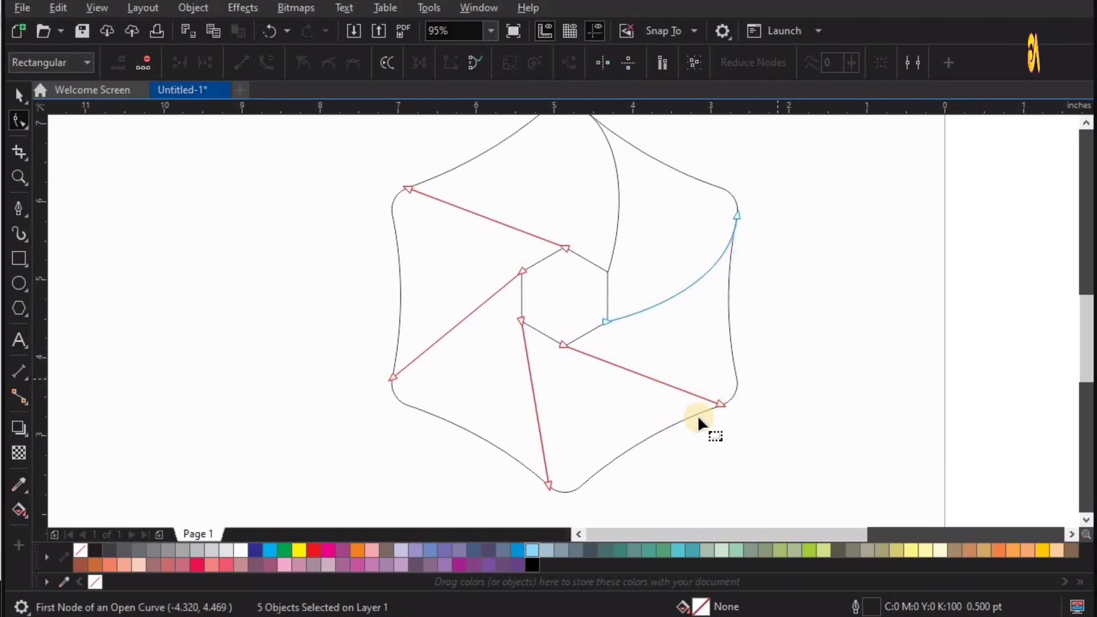
left_click(637, 376)
key("ctrl+q")
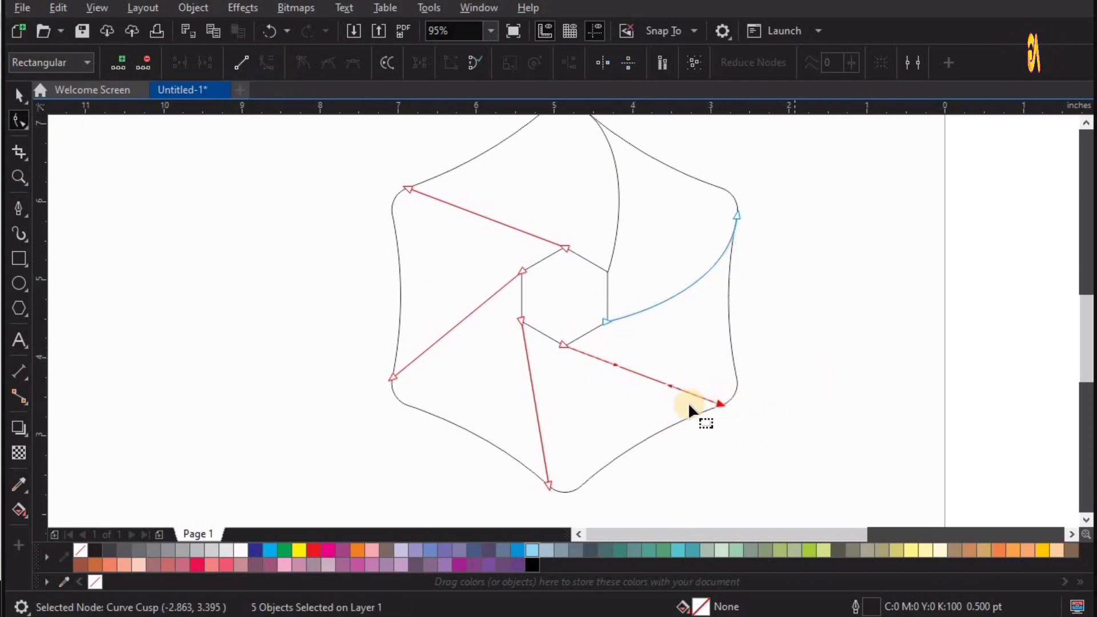
mouse_move(672, 389)
left_mouse_down()
mouse_move(630, 384)
mouse_move(615, 366)
left_mouse_up()
left_click(564, 346)
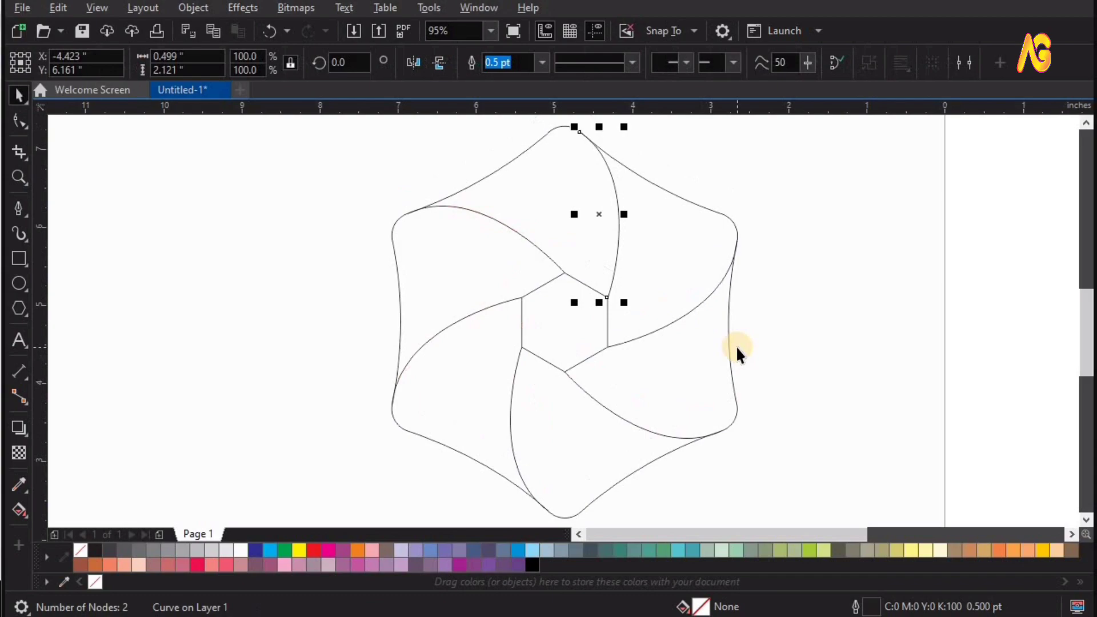
- Smart Fill all six blade regions dark grey
left_click(27, 517)
left_click(70, 529)
left_click(500, 243)
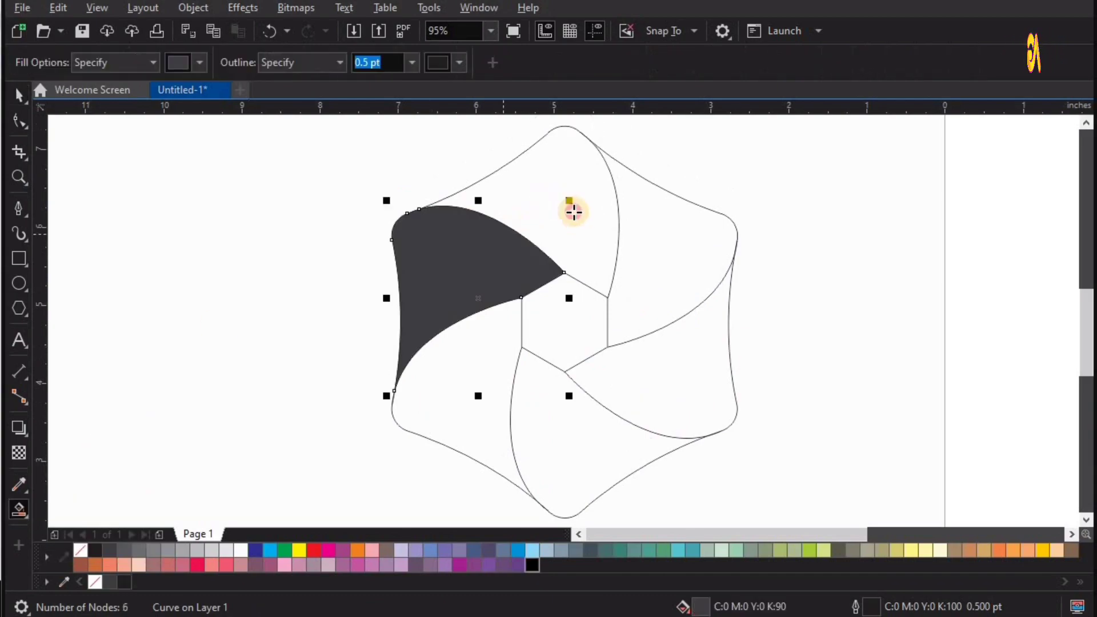
left_click(573, 212)
left_click(644, 246)
left_click(663, 352)
left_click(559, 434)
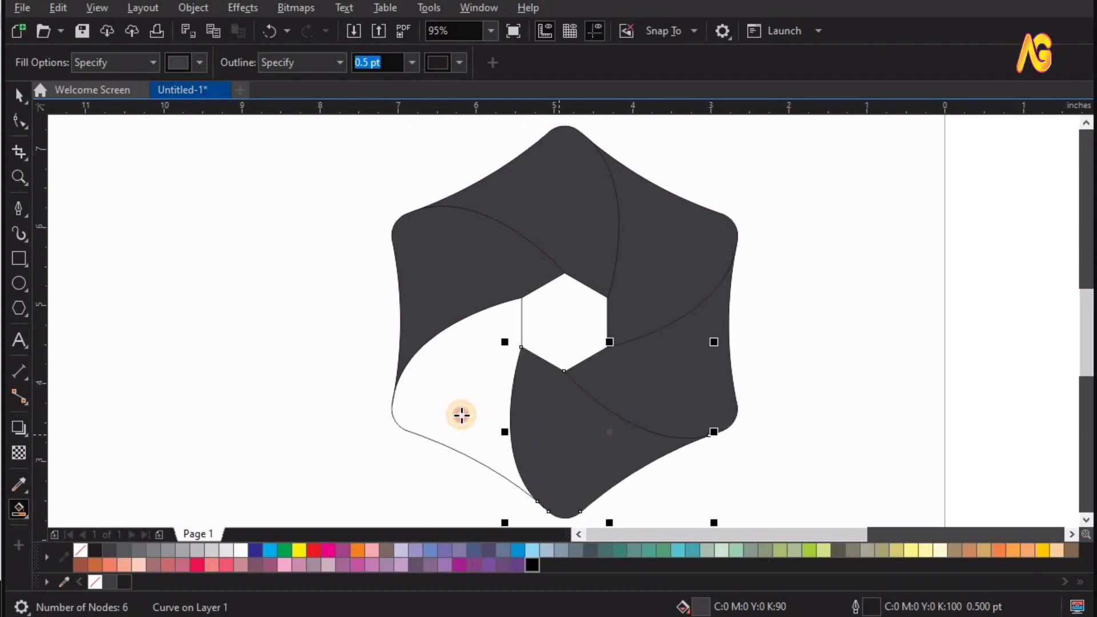
left_click(462, 415)
key("space")
- Add an inside contour to the right blade
left_click(23, 435)
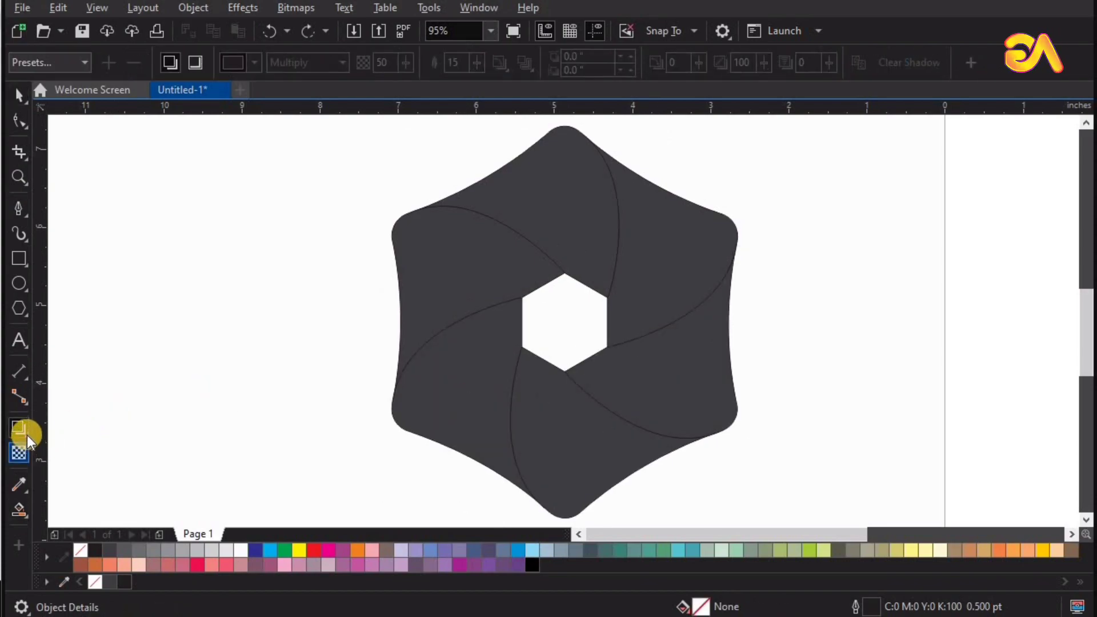
left_click(27, 434)
left_click(86, 448)
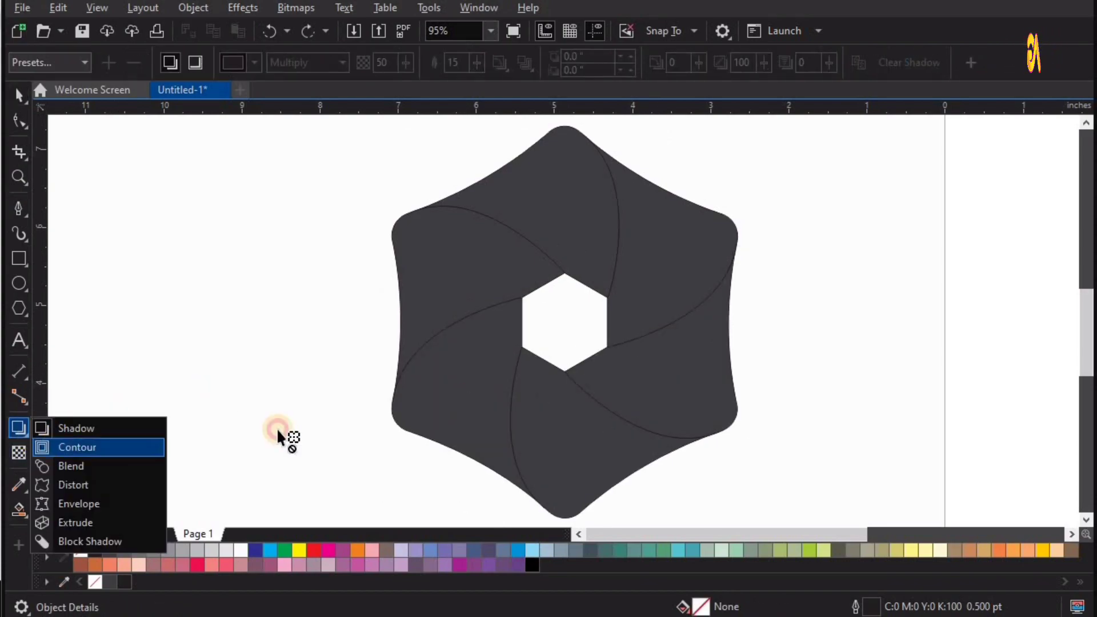
left_click(621, 260)
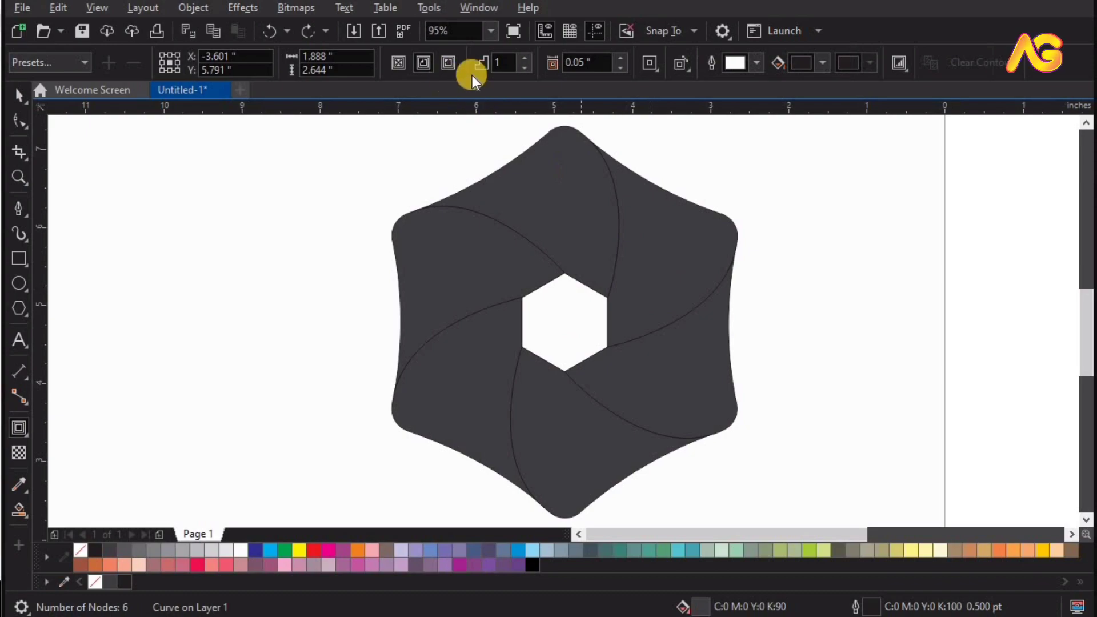
left_click(426, 64)
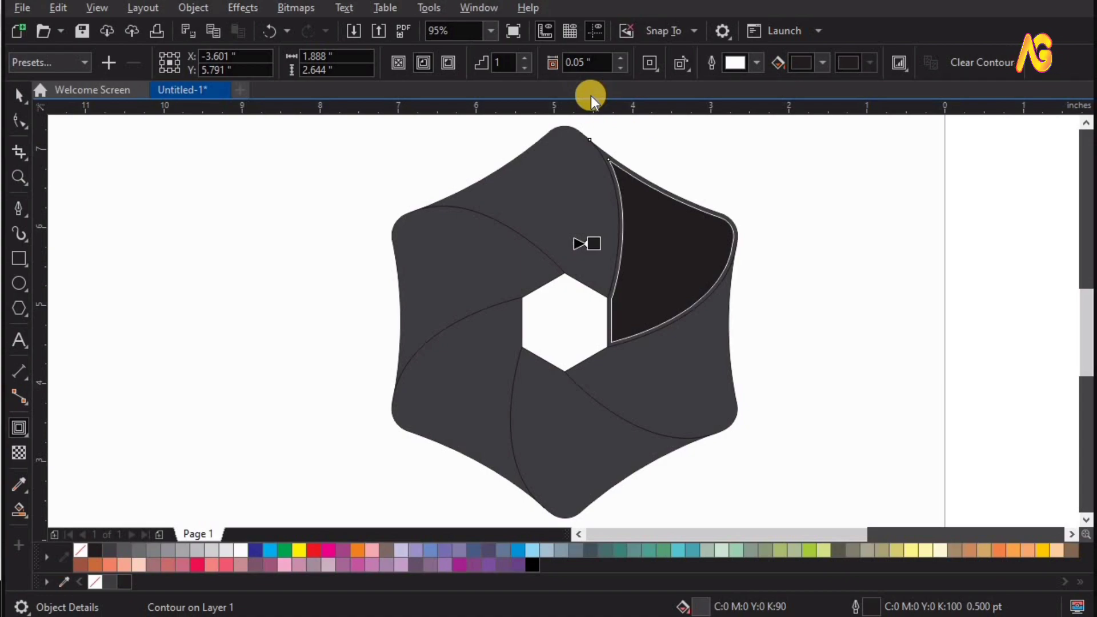
key("space")
left_click(710, 399)
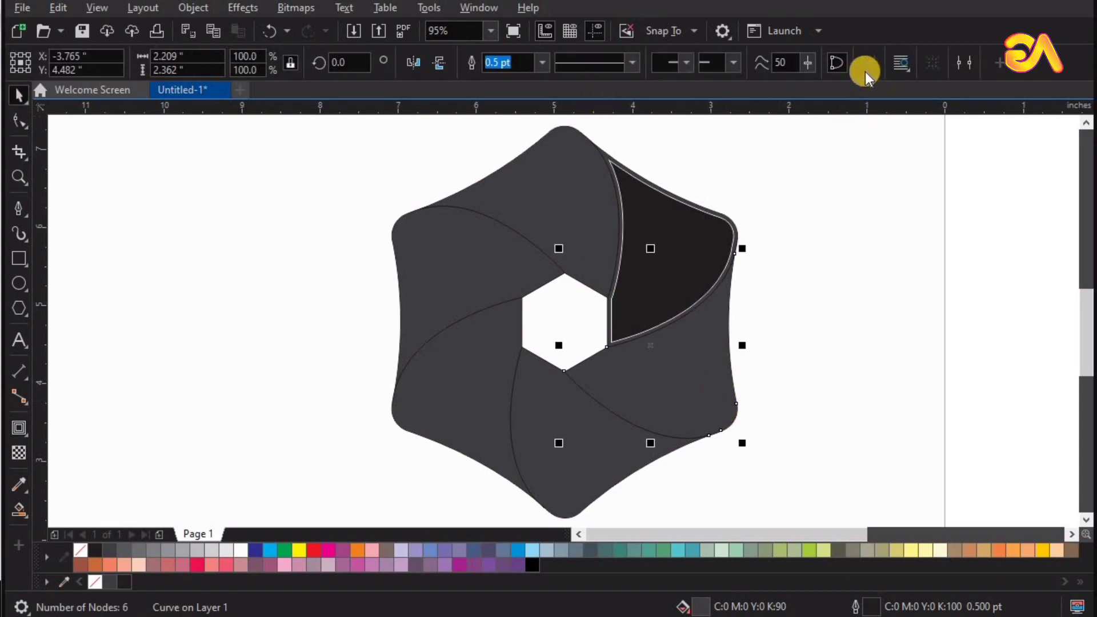
- Copy the right blade's contour onto the lower-right and bottom blades
left_click(19, 432)
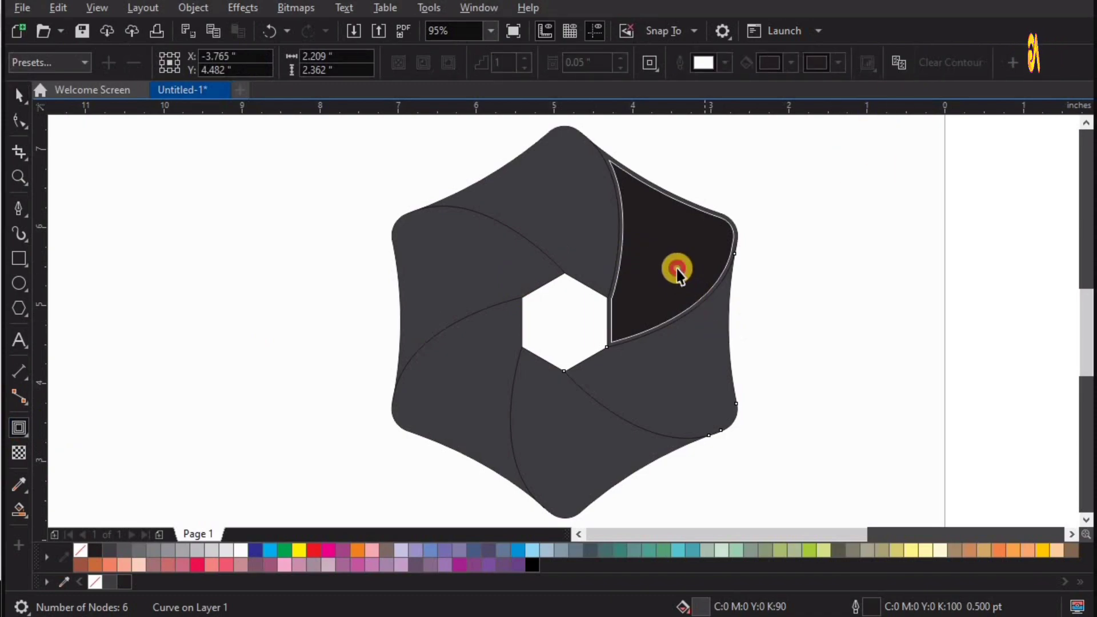
left_click_drag(677, 266, 547, 464)
left_click(832, 150)
left_click(609, 468)
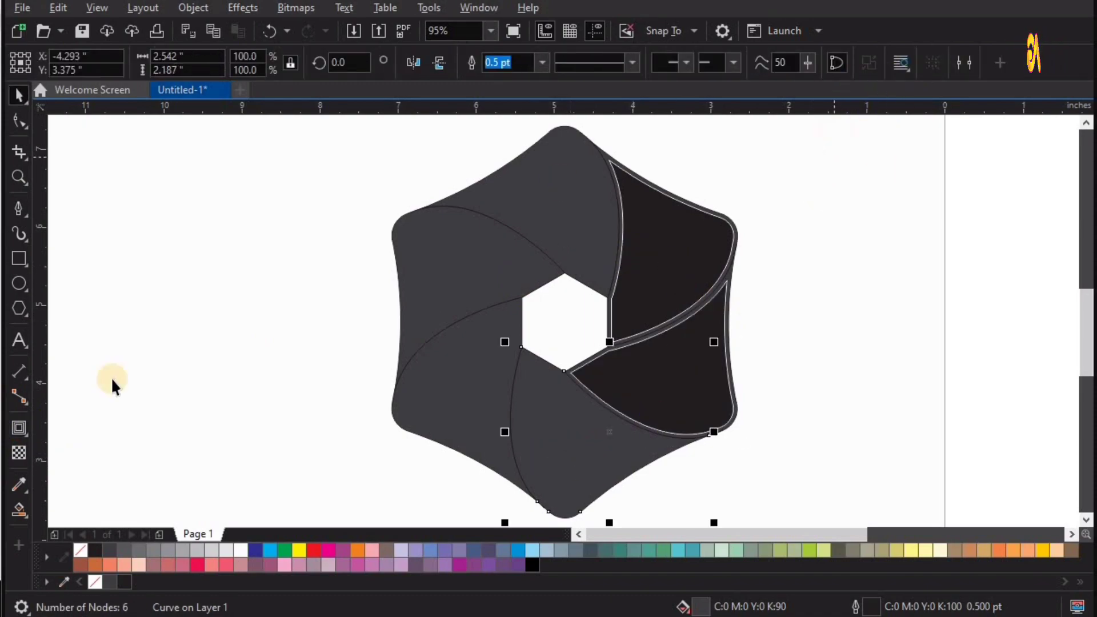
left_click(789, 155)
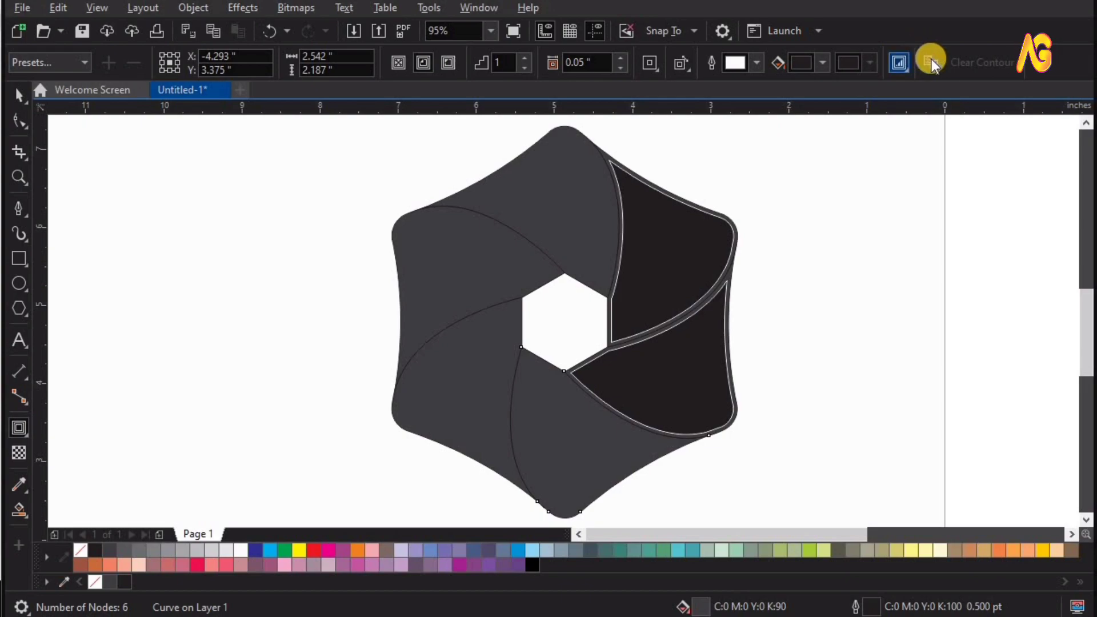
left_click(931, 61)
left_click(633, 388)
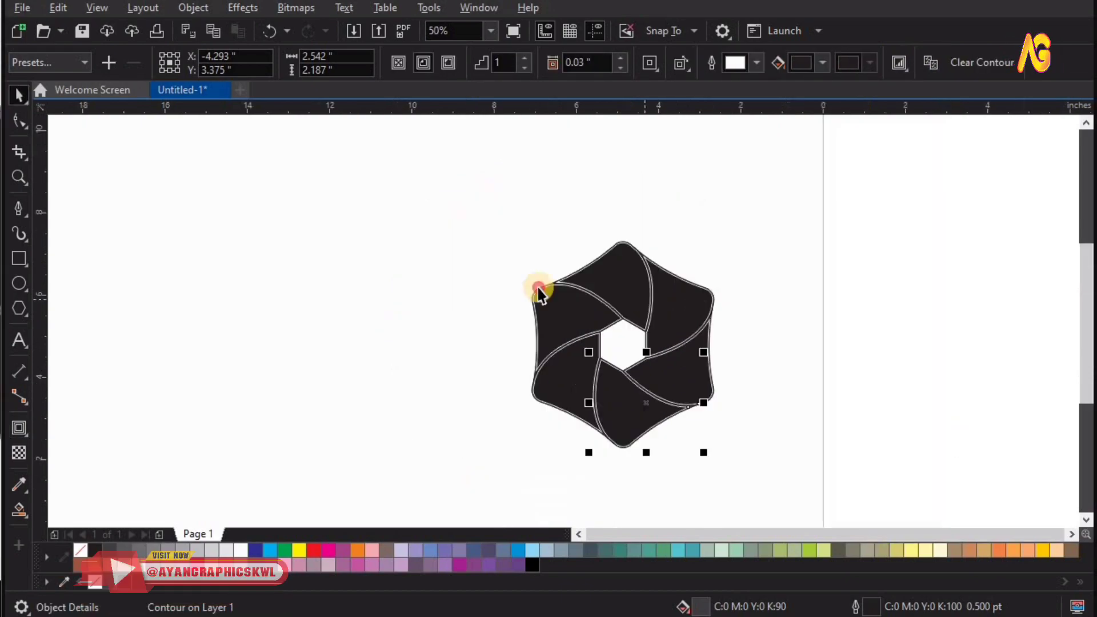
left_click_drag(470, 191, 783, 490)
- Break the selected logo pieces apart into separate objects
right_click(653, 313)
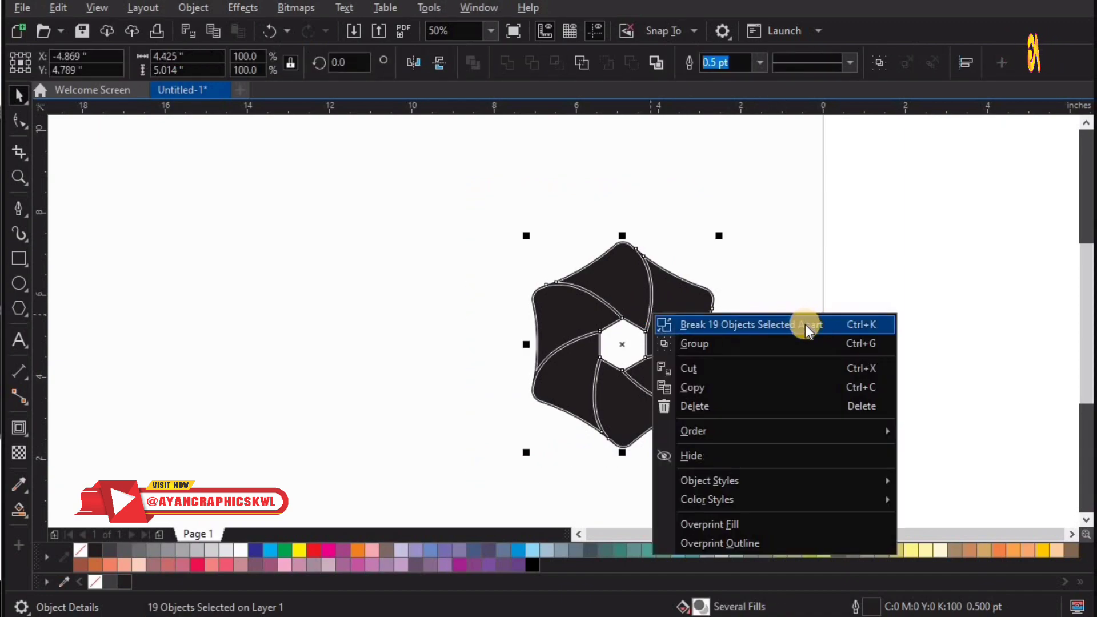
left_click(185, 11)
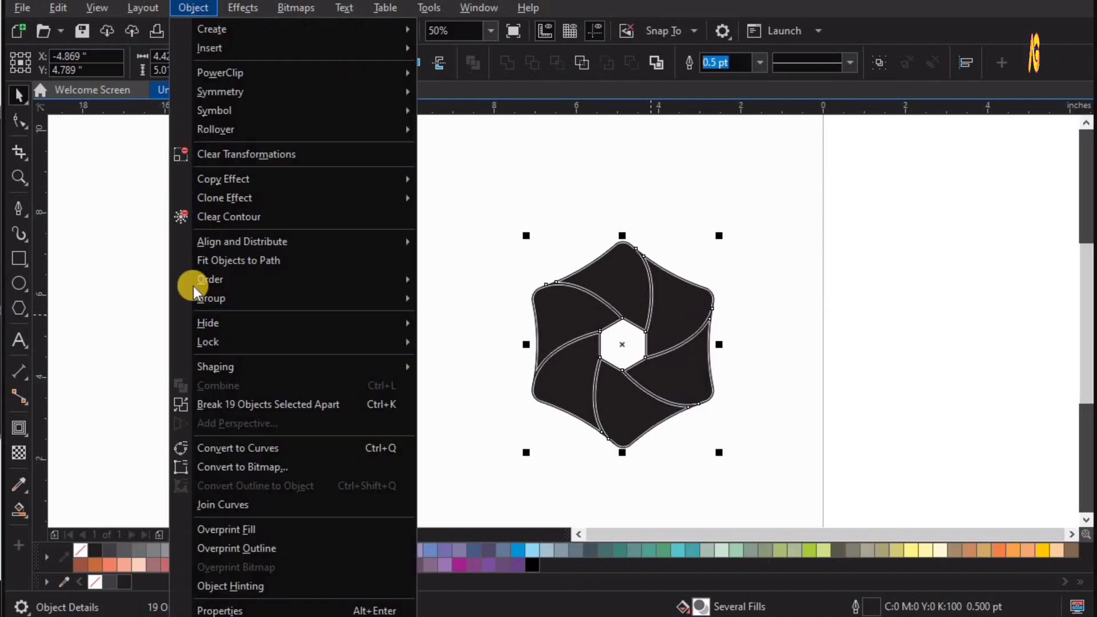
left_click(310, 403)
left_click(688, 286)
left_click(739, 182)
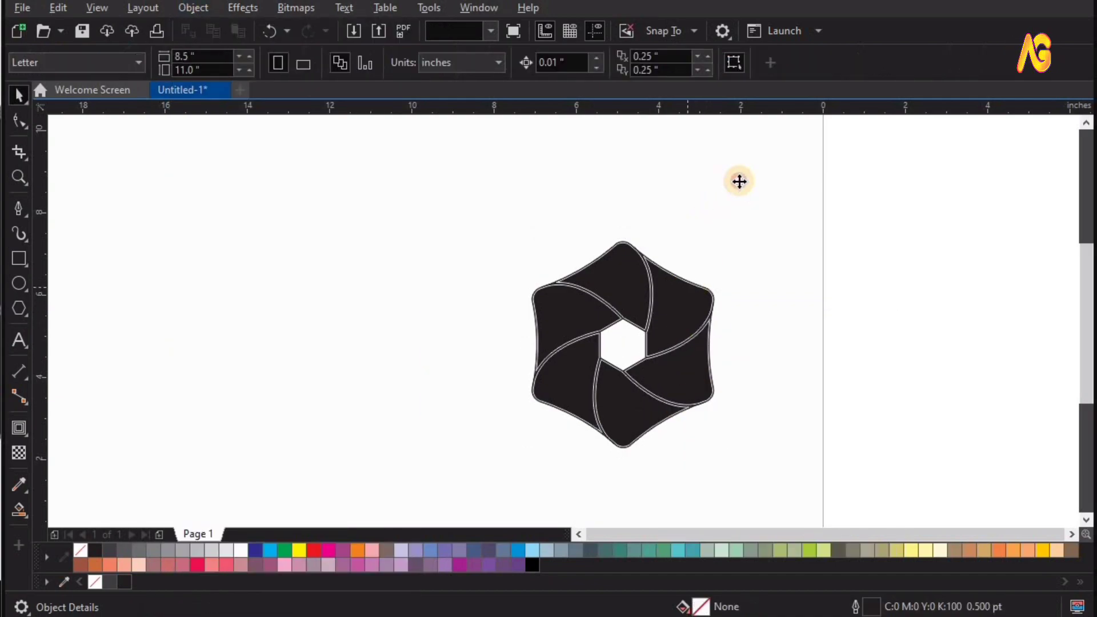
left_click_drag(680, 303, 725, 194)
key("ctrl+z")
left_click_drag(674, 372, 743, 354)
key("ctrl+z")
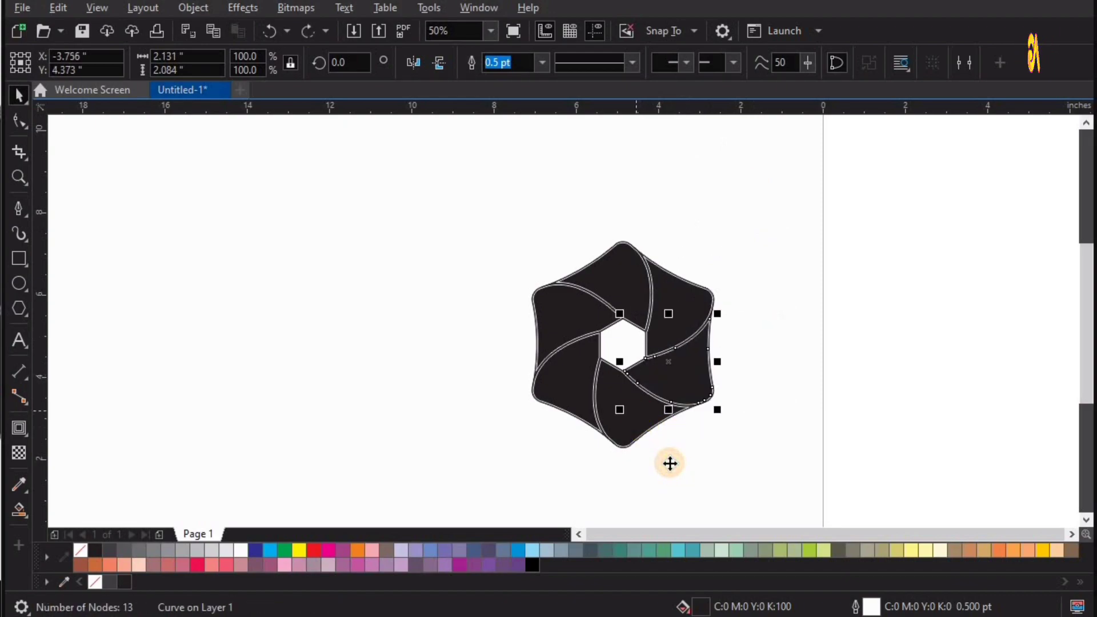
- Move the blades off the grey leftovers, delete those shapes, and zoom to the logo
left_click(670, 318)
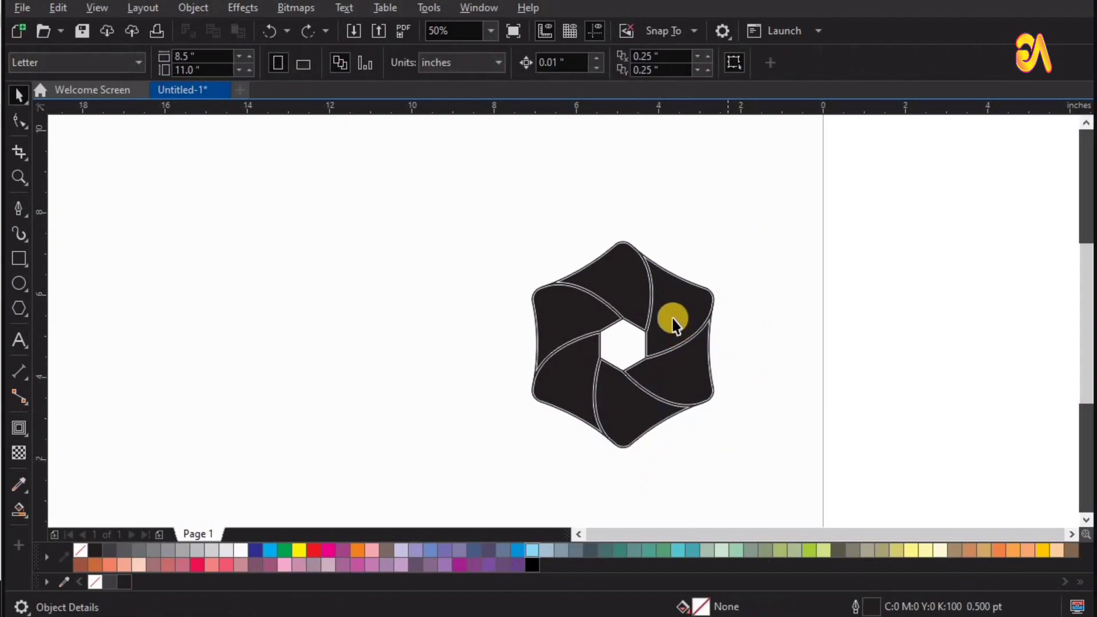
left_click(626, 299)
left_click(588, 314, "shift")
left_click(572, 372, "shift")
left_click(612, 412, "shift")
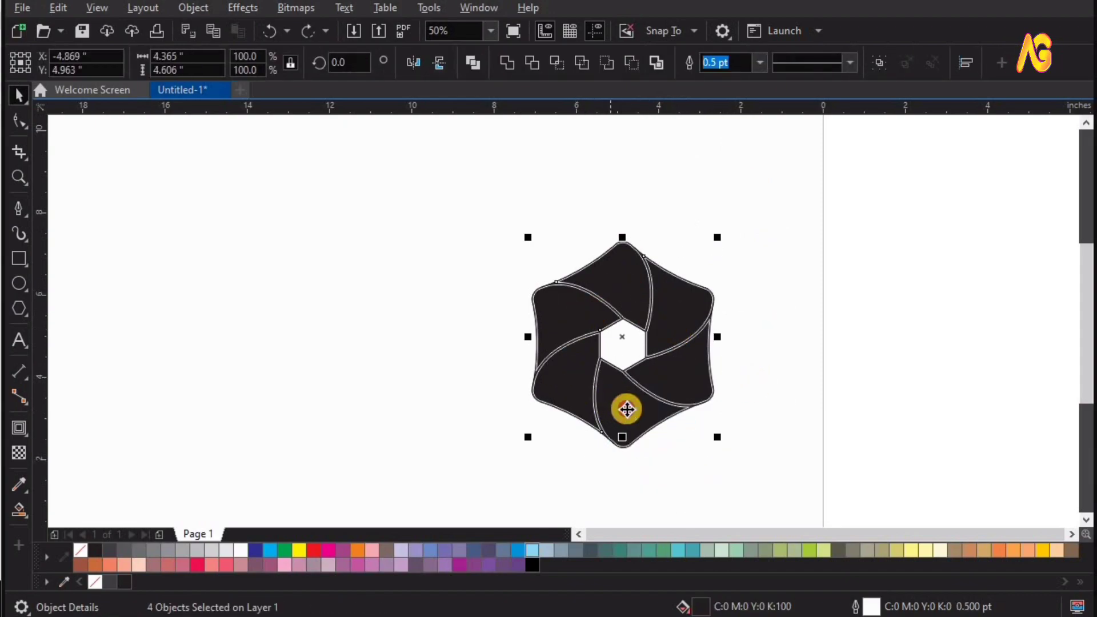
left_click(679, 384, "shift")
mouse_move(677, 384)
left_mouse_down()
mouse_move(886, 400)
mouse_move(907, 384)
left_mouse_up()
key("Tab")
key("Delete")
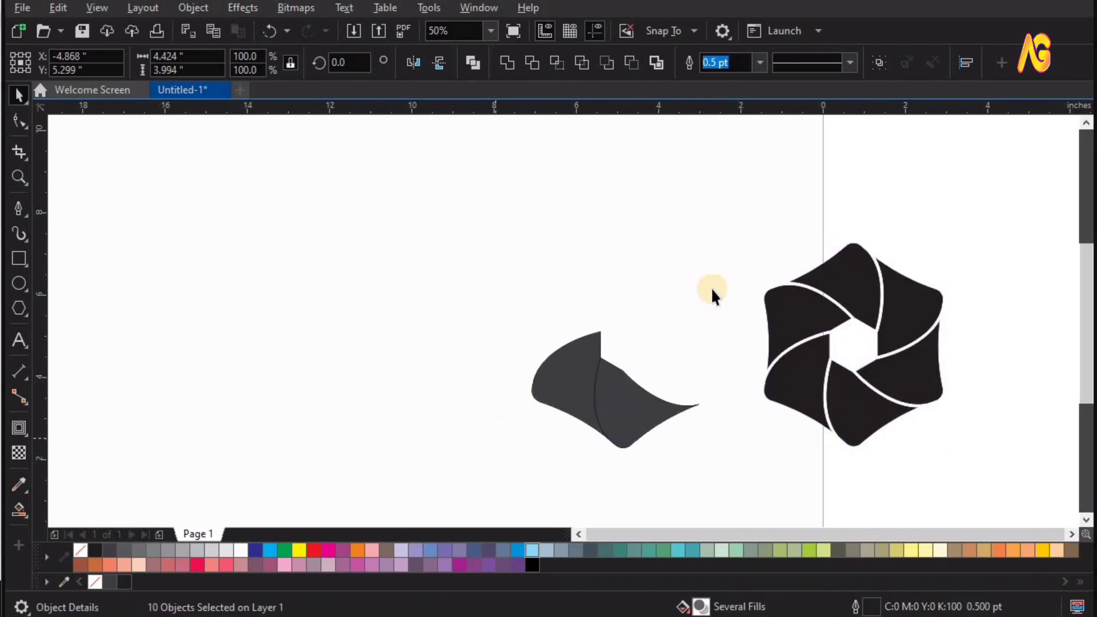
key("F4")
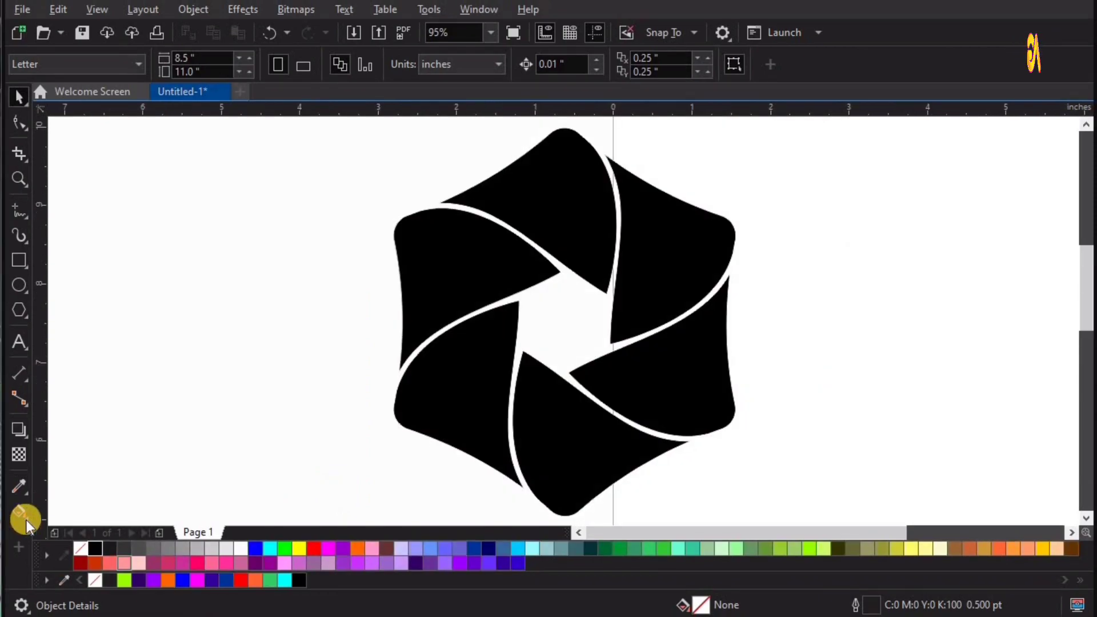
- Give the top blade a fountain fill ending in black, stretched diagonally across the blade
left_click(522, 169)
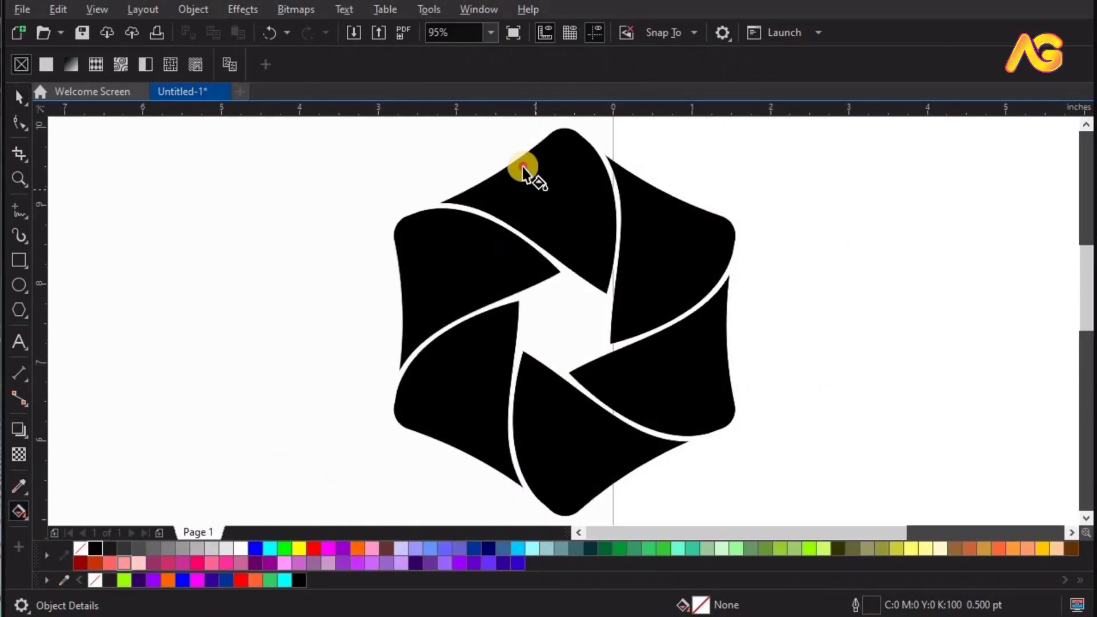
left_click(604, 280)
left_click(594, 254)
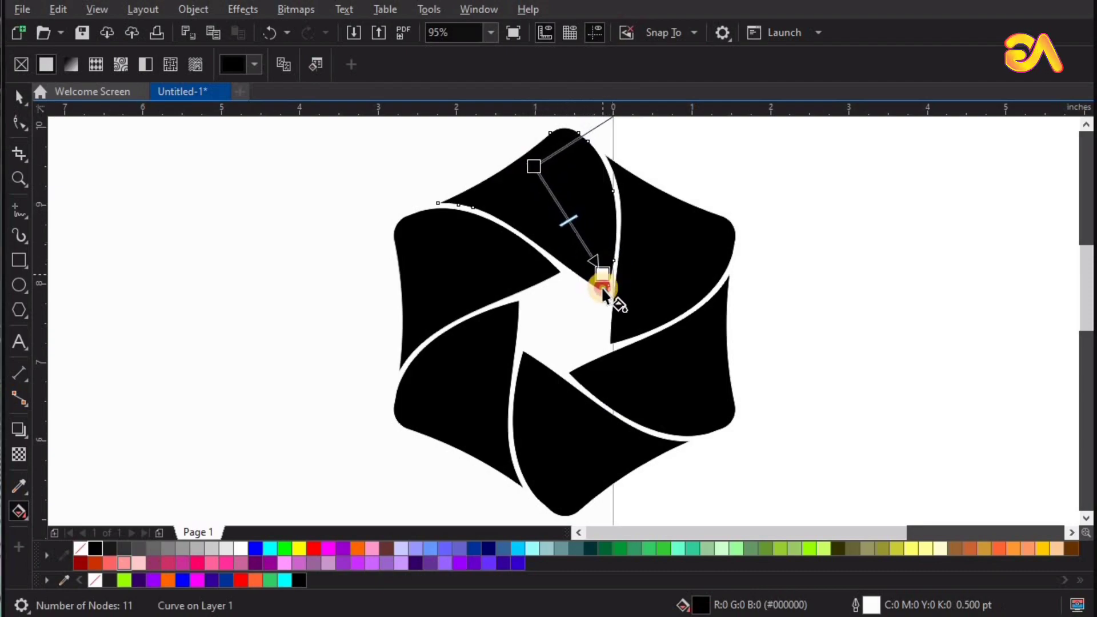
left_click_drag(601, 286, 602, 289)
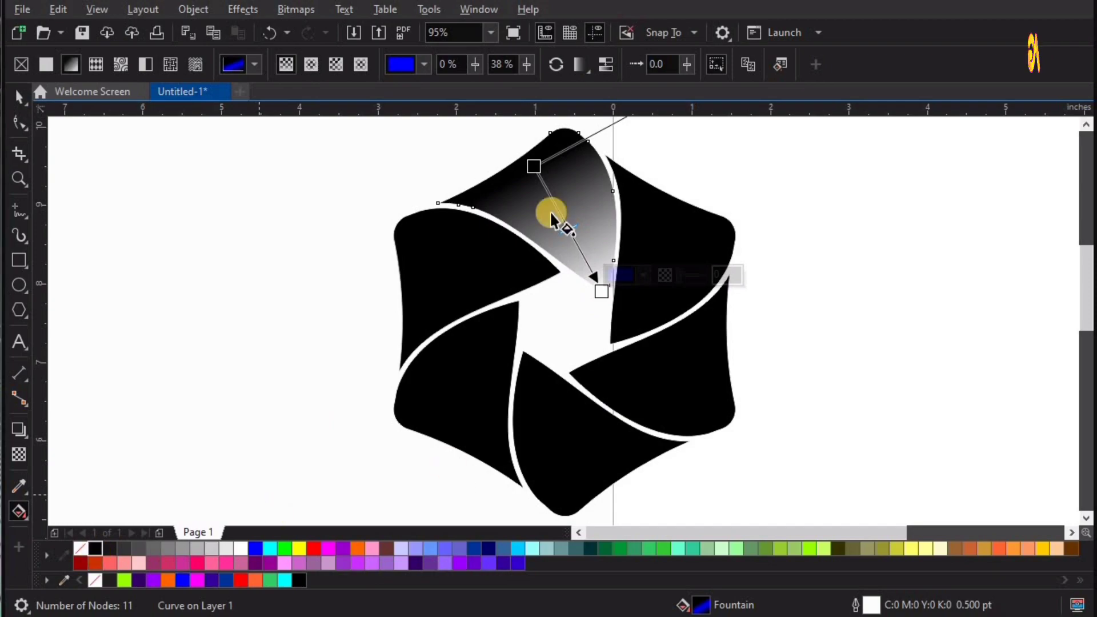
left_click(542, 165)
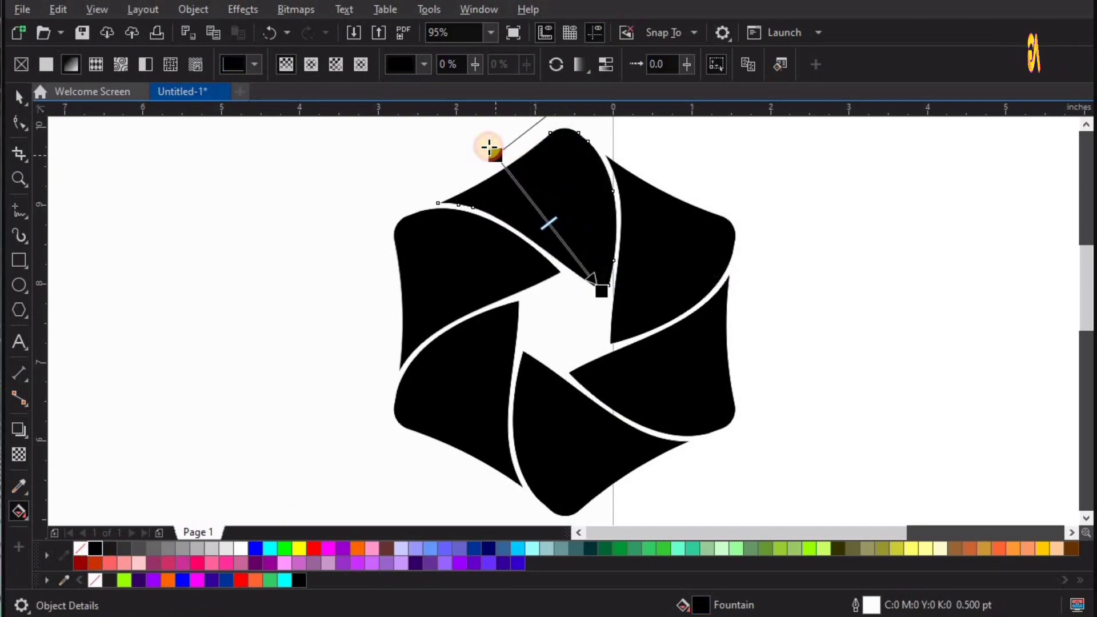
mouse_move(598, 284)
left_mouse_down()
mouse_move(632, 321)
mouse_move(539, 196)
mouse_move(478, 144)
left_mouse_up()
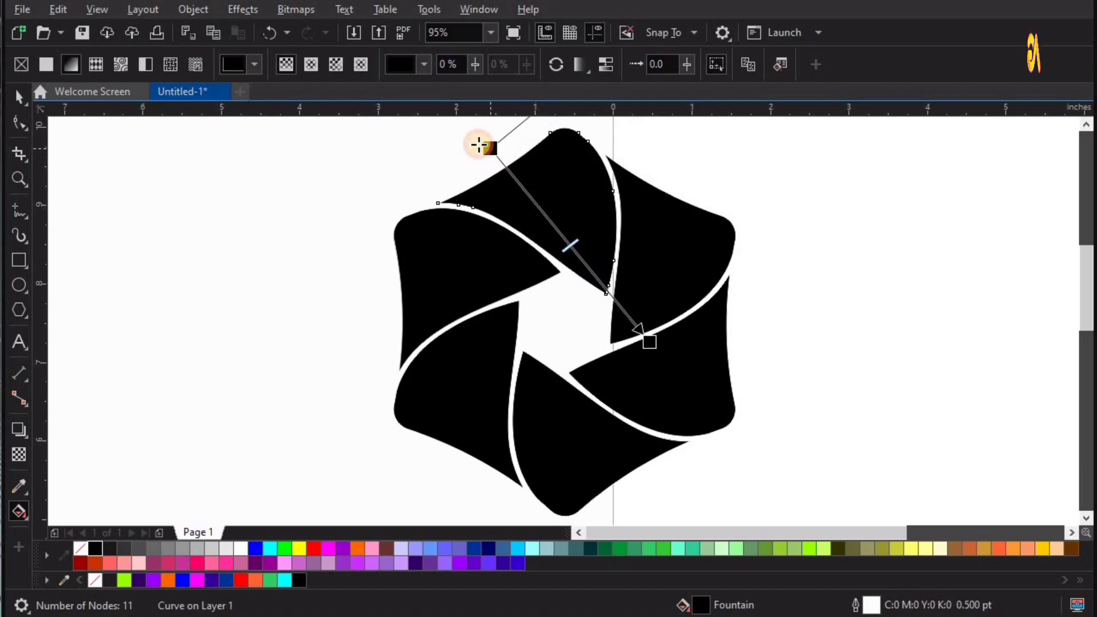
- Add a blue colour stop midway along the top blade's gradient and extend its start outward
double_click(556, 234)
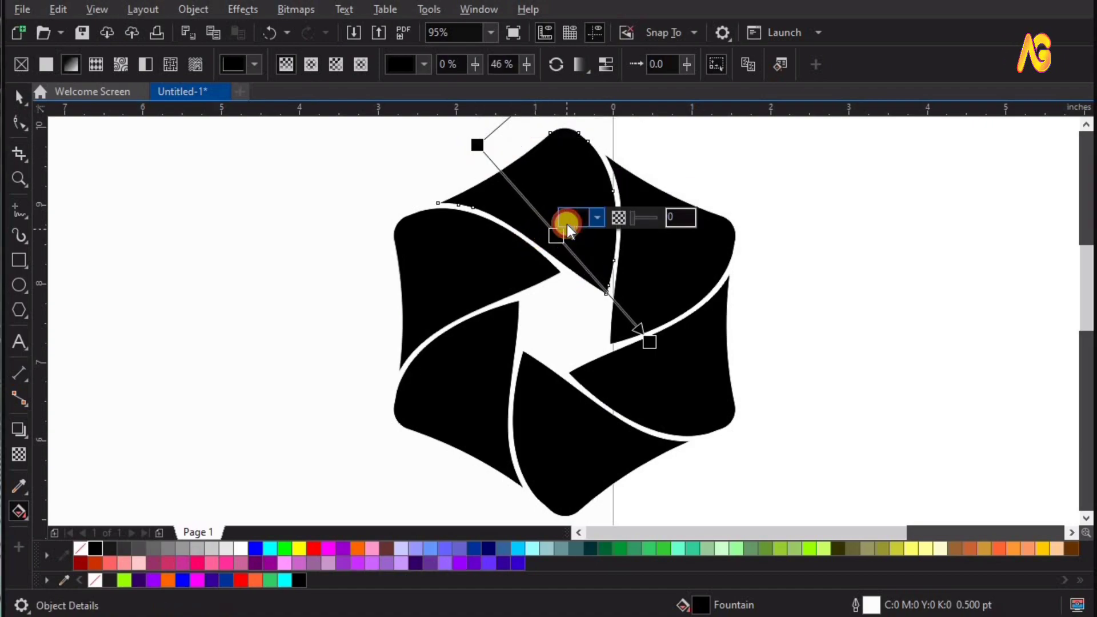
left_click(256, 548)
left_click(647, 344)
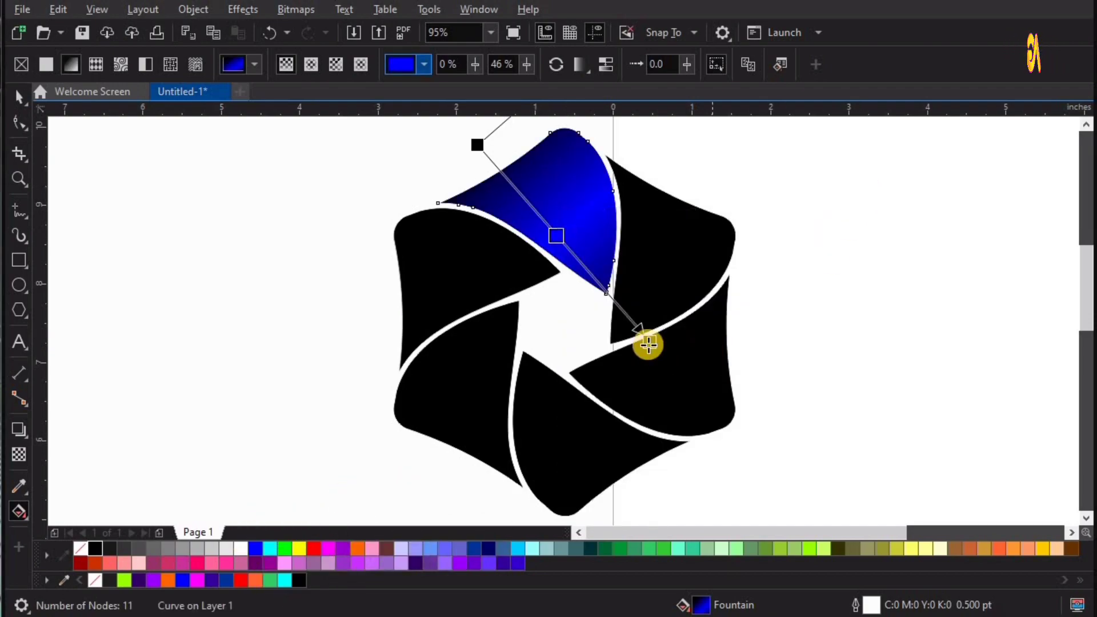
left_click(476, 146)
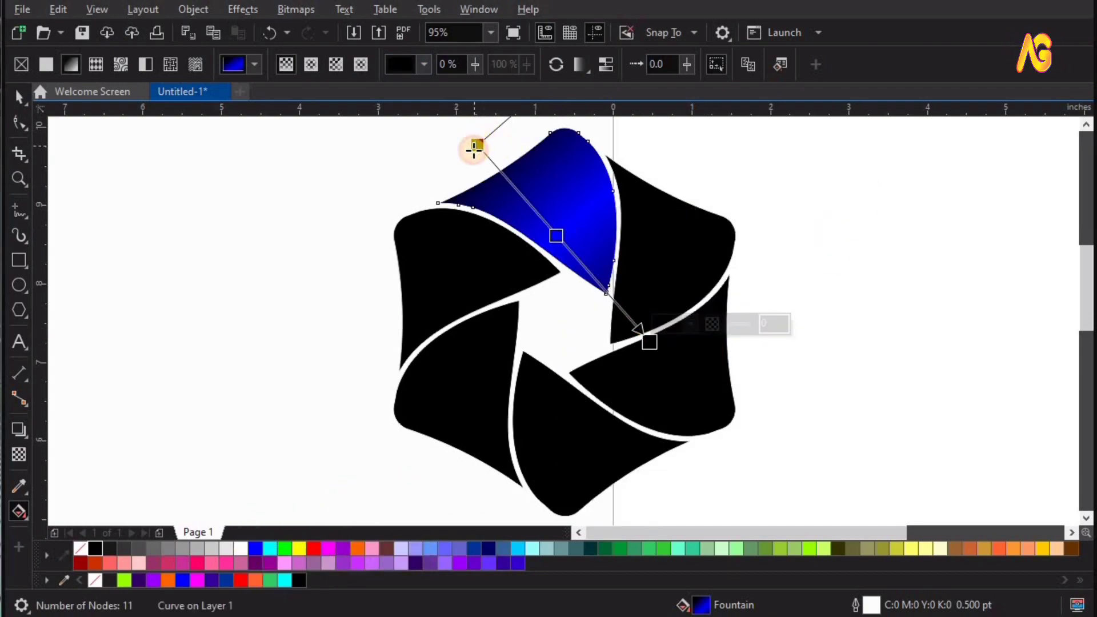
left_click_drag(473, 150, 470, 151)
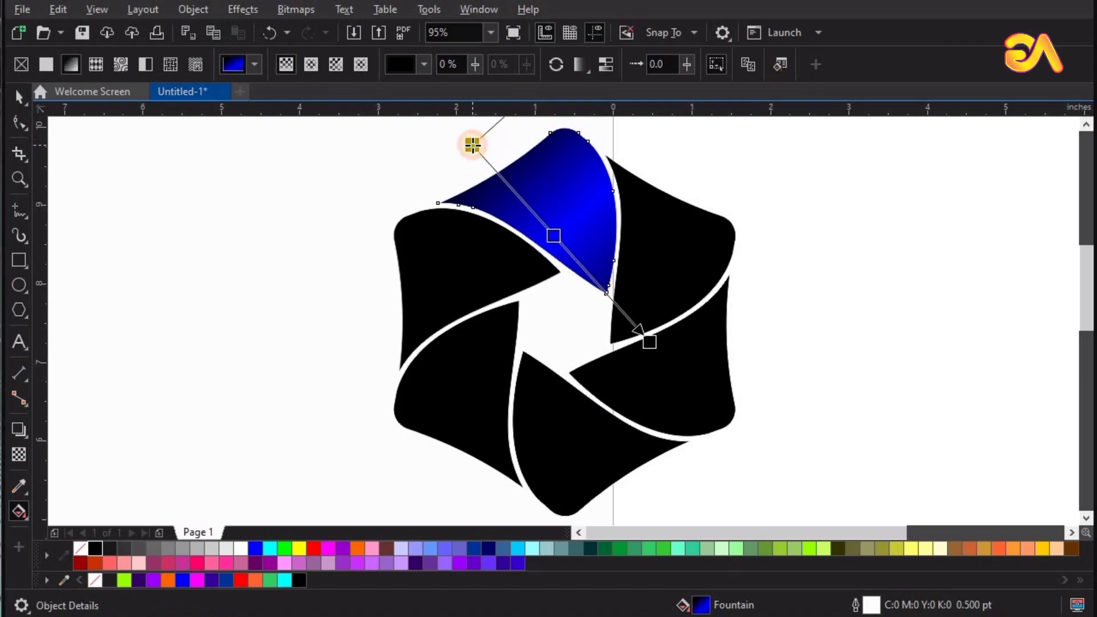
- Copy the blue gradient onto the right blade and angle it along that blade
left_click(686, 257)
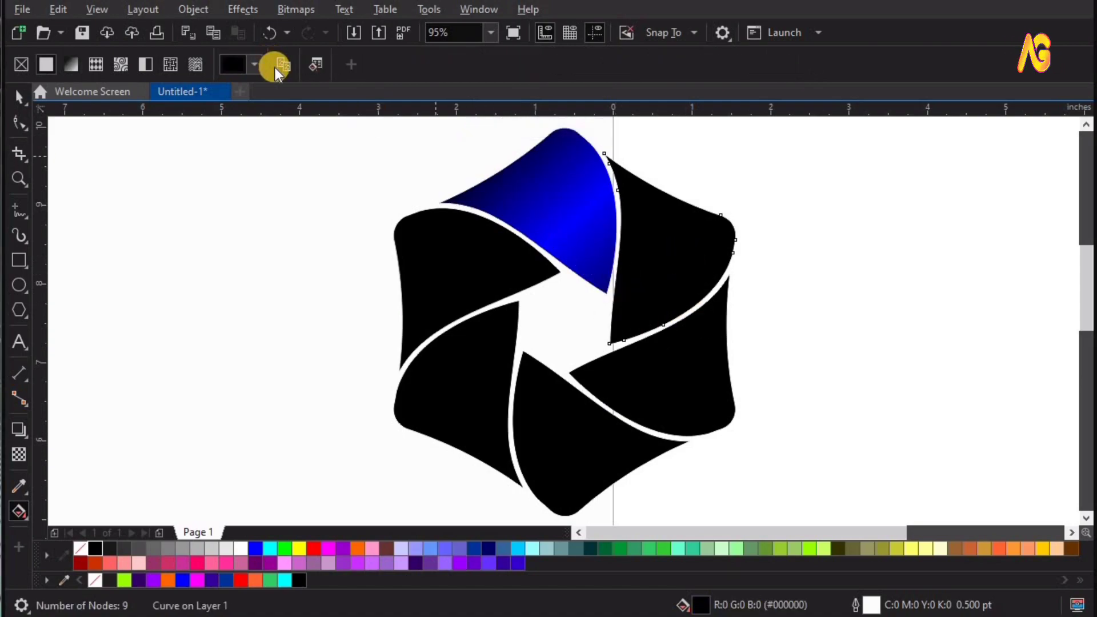
left_click(277, 67)
left_click(563, 214)
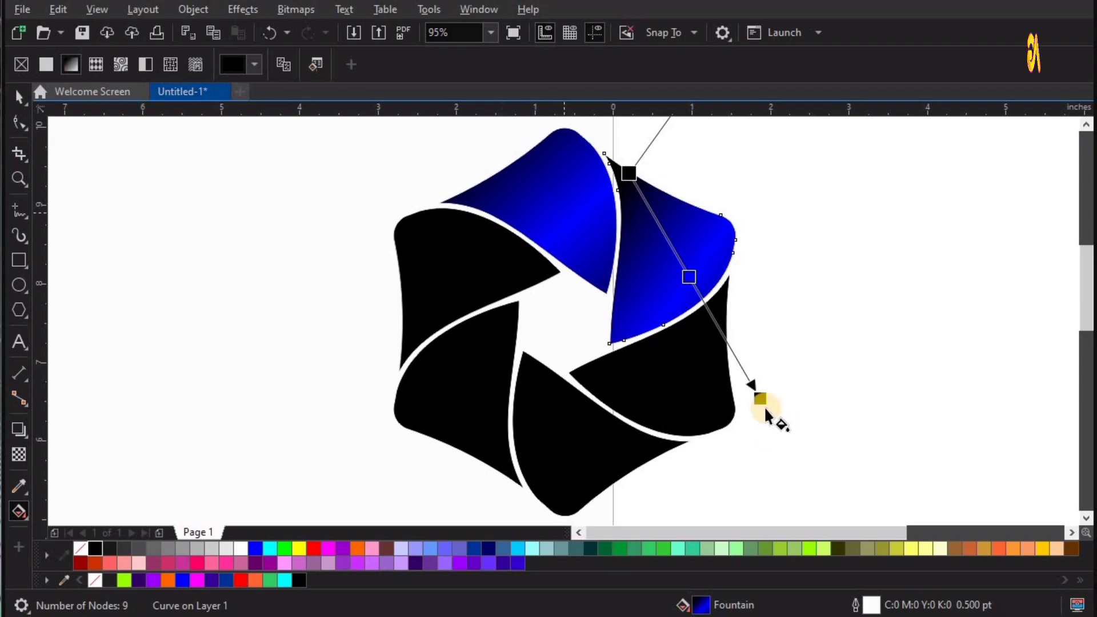
left_click_drag(760, 396, 513, 393)
left_click_drag(644, 181, 698, 186)
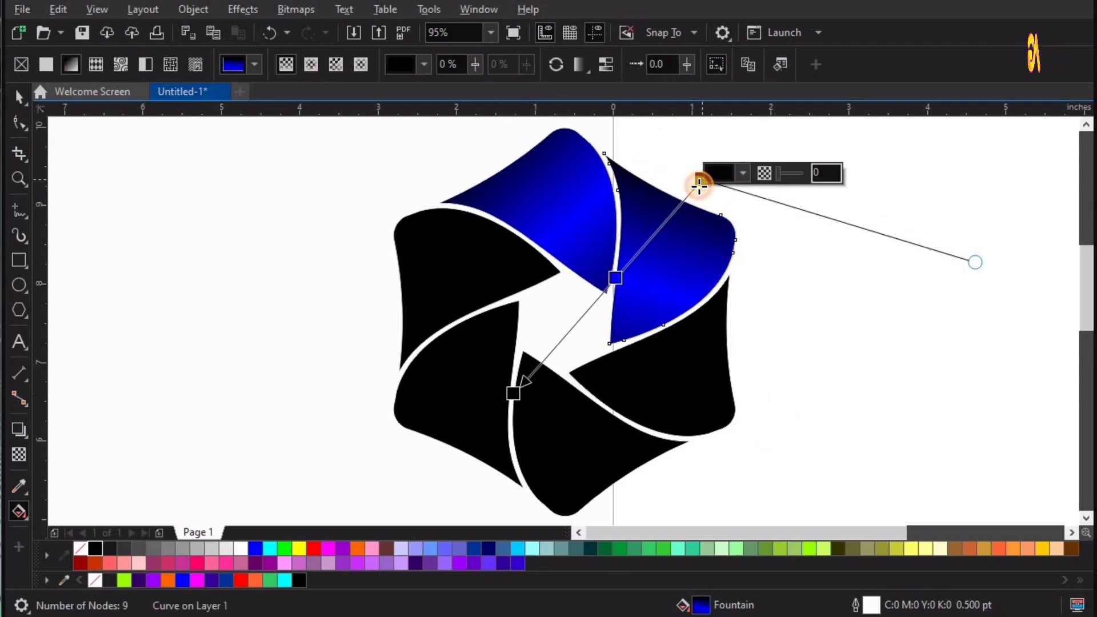
left_click_drag(513, 393, 552, 379)
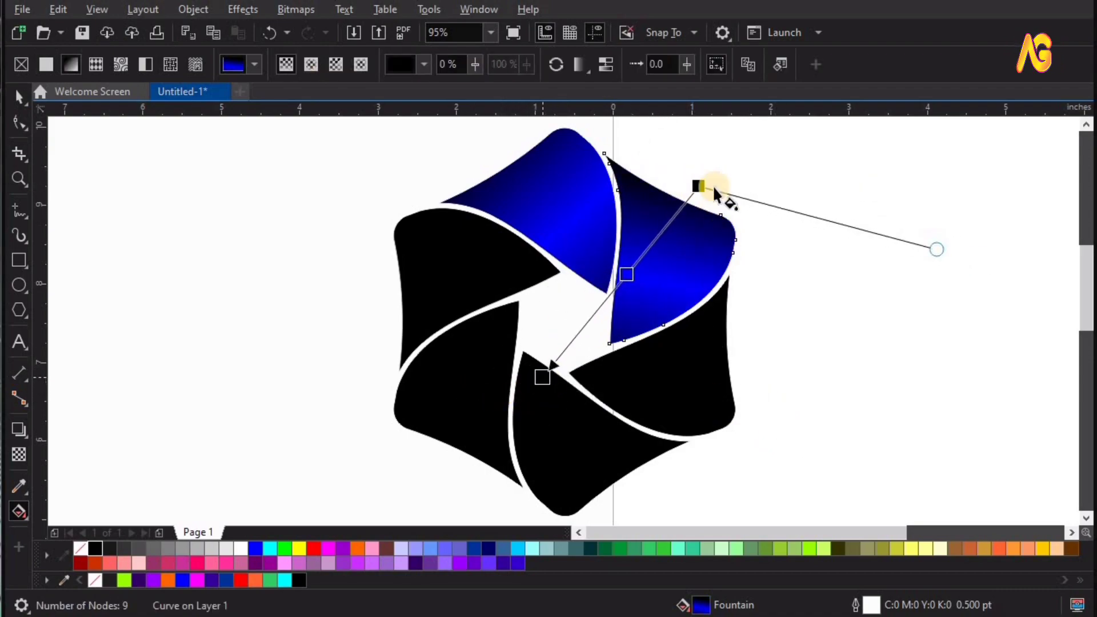
left_click_drag(698, 186, 715, 164)
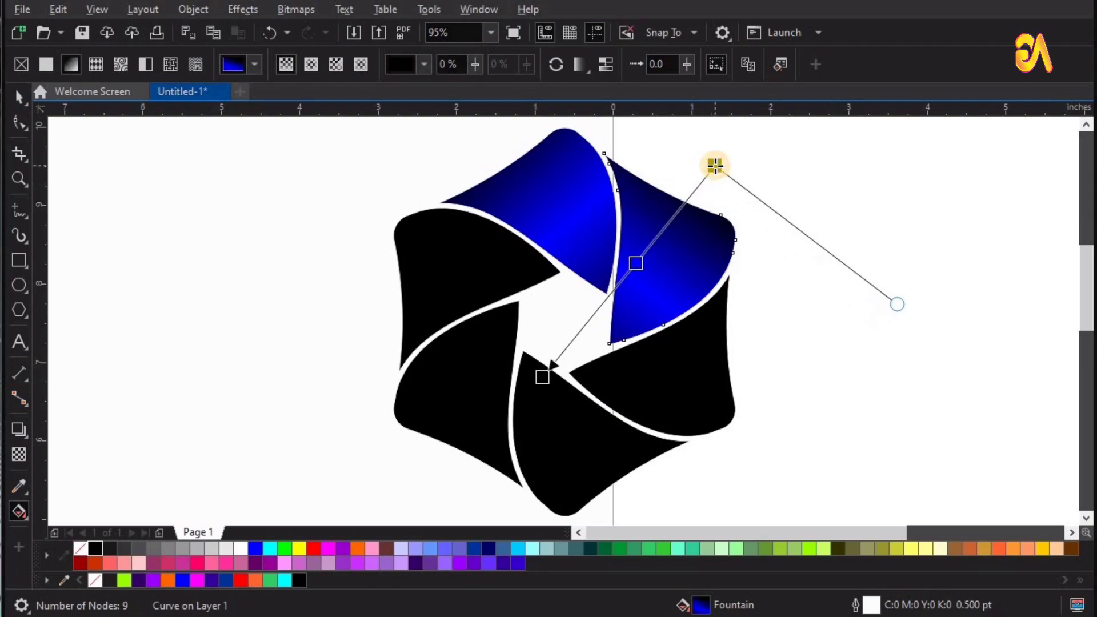
- Copy the blue gradient onto the lower-right blade and skew its handles to follow the blade
left_click(656, 380)
left_click(691, 245)
left_click_drag(749, 306, 748, 335)
left_click_drag(955, 456, 857, 514)
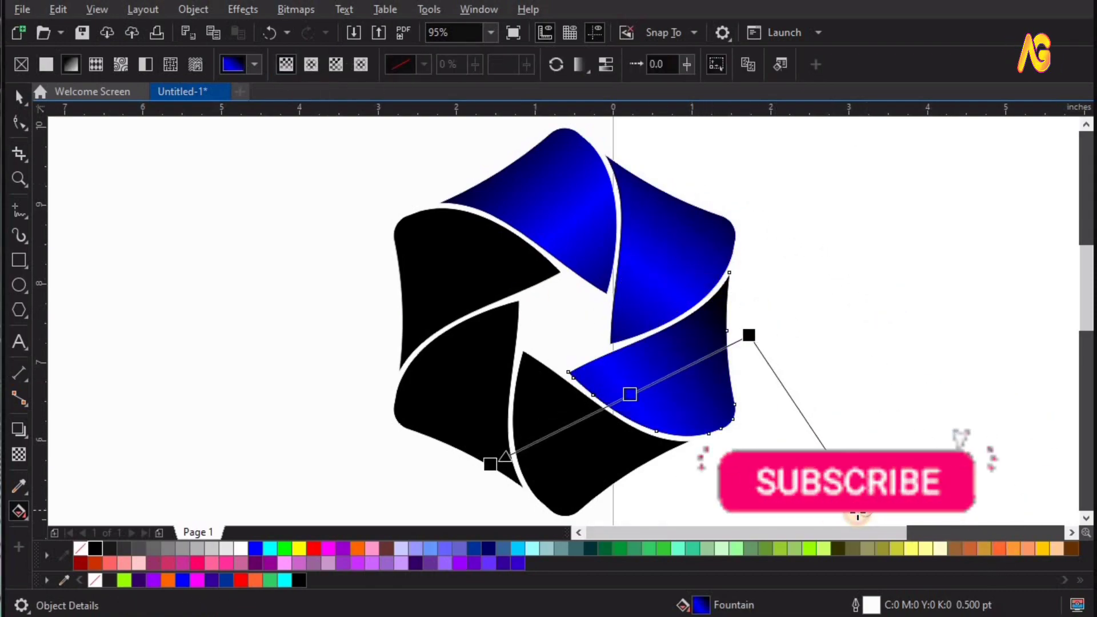
left_click_drag(749, 335, 753, 358)
left_click_drag(510, 432, 514, 403)
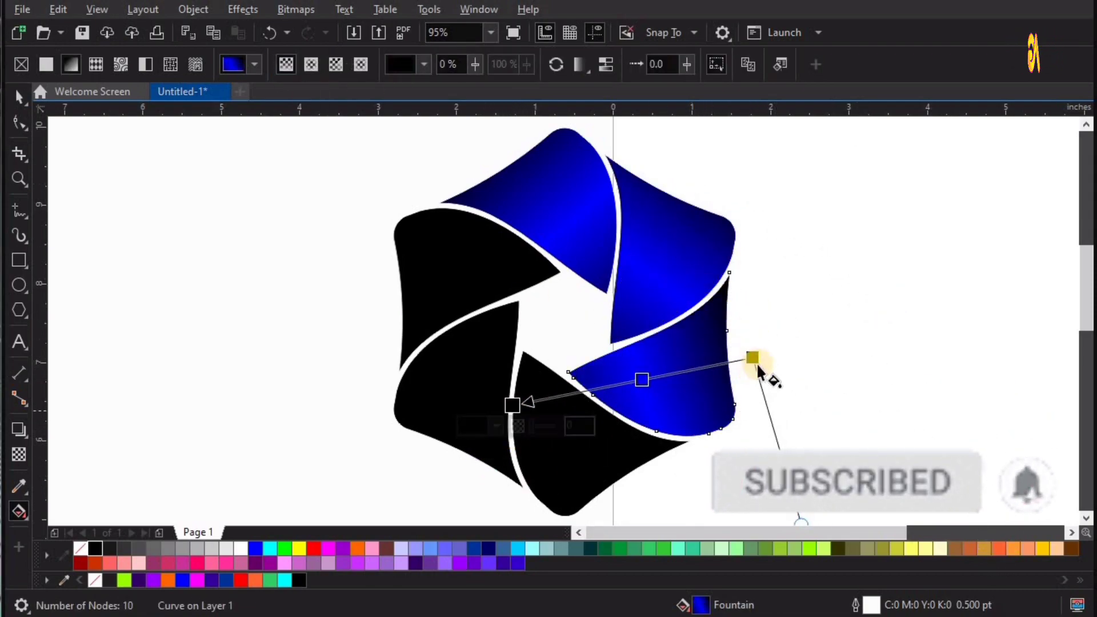
left_click_drag(755, 362, 762, 361)
scroll(955, 351, "up", 1)
left_click_drag(731, 503, 698, 510)
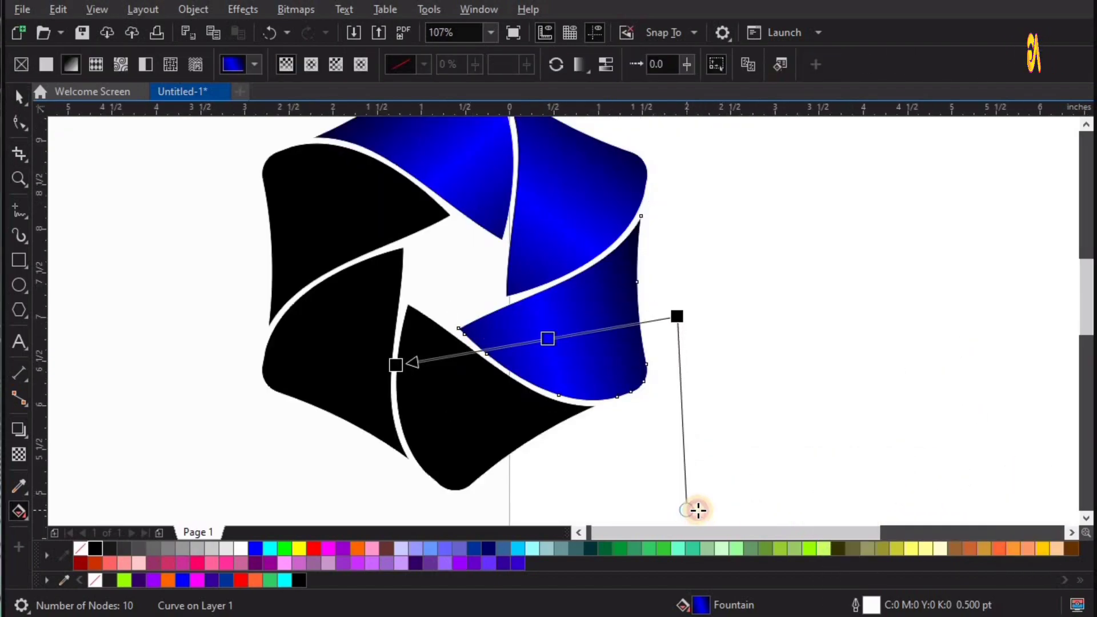
left_click_drag(677, 316, 694, 314)
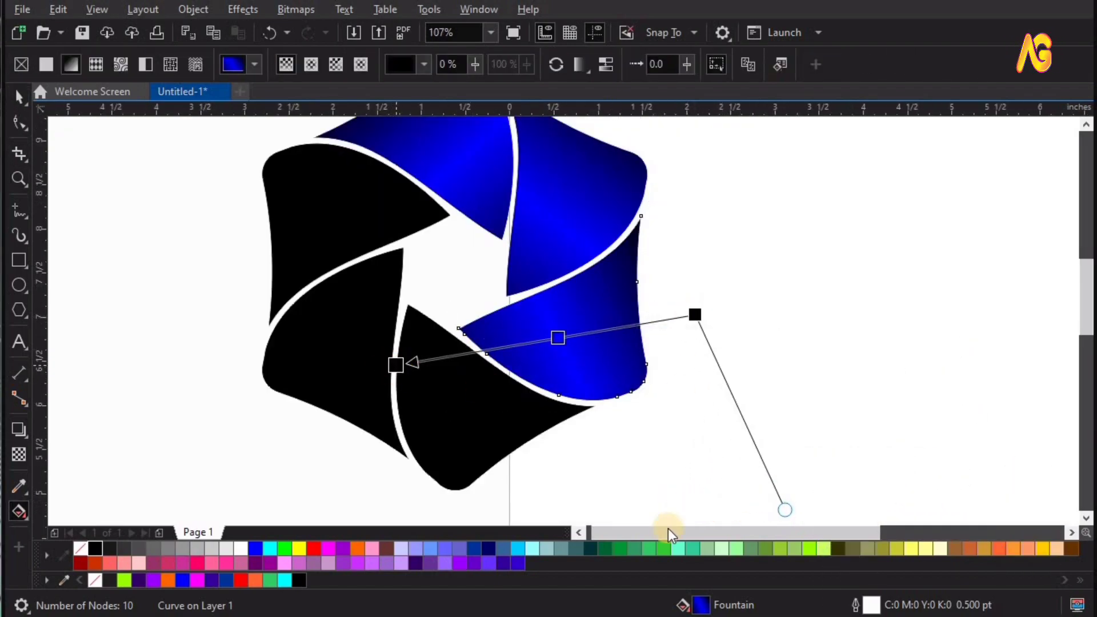
left_click_drag(783, 507, 716, 522)
- Apply the blue gradient to the bottom blade and reposition its handles along the blade
left_click(437, 383)
left_click_drag(568, 343, 328, 431)
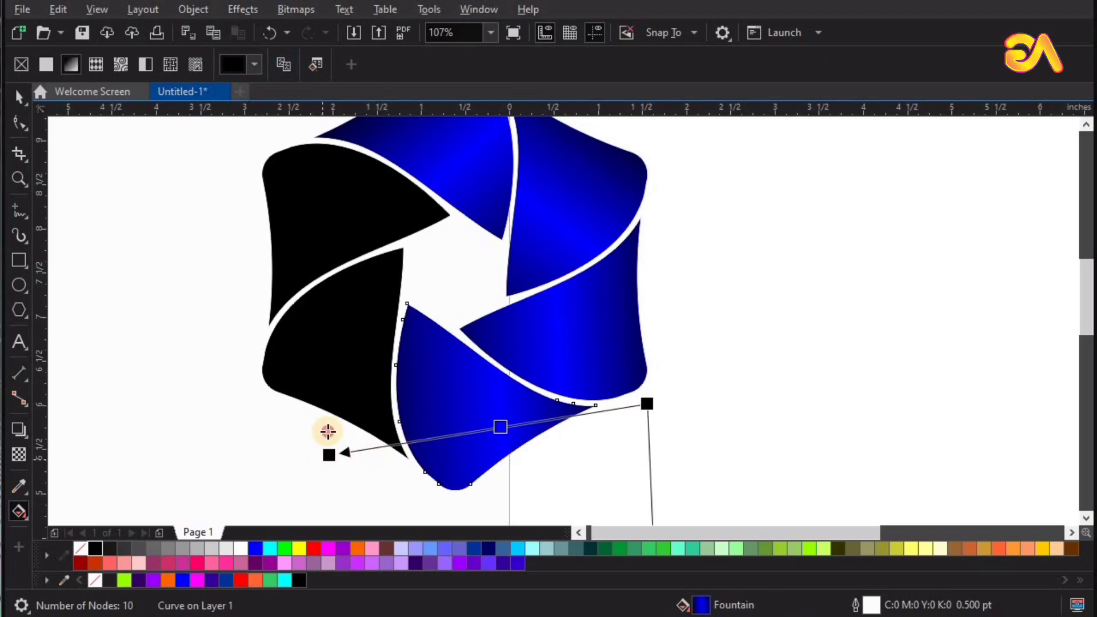
scroll(482, 416, "down", 1)
key("g")
mouse_move(739, 289)
left_mouse_down()
mouse_move(674, 358)
mouse_move(698, 365)
left_mouse_up()
left_click_drag(450, 194, 463, 187)
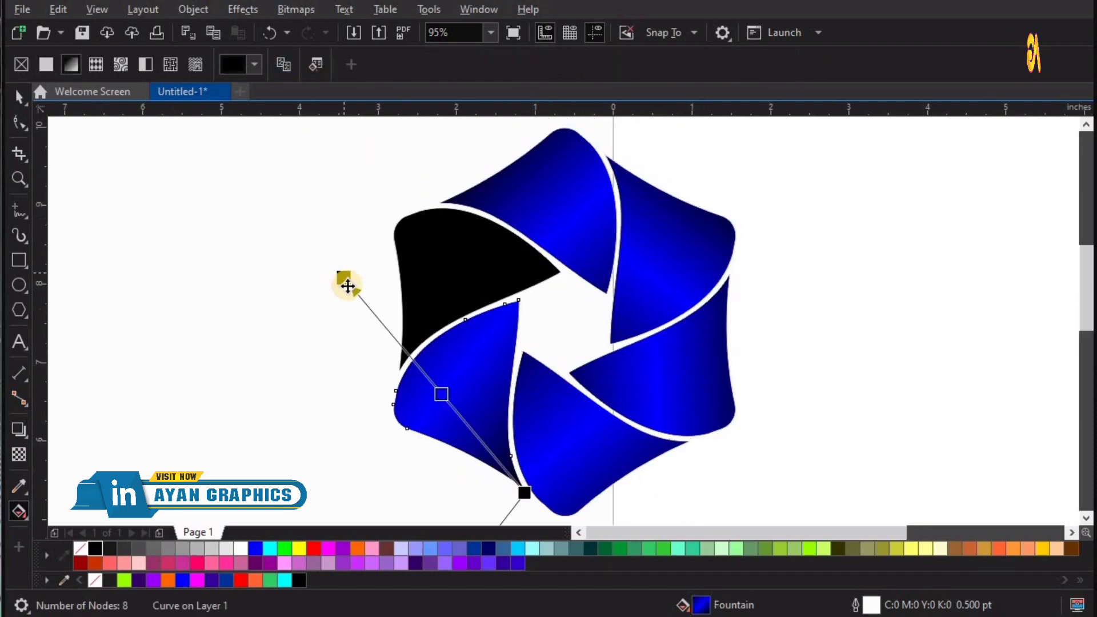
- Give the bottom-left and top-left blades the blue gradient, skewed along each blade
left_click_drag(343, 276, 398, 248)
mouse_move(583, 462)
left_mouse_down()
mouse_move(549, 504)
mouse_move(443, 500)
left_mouse_up()
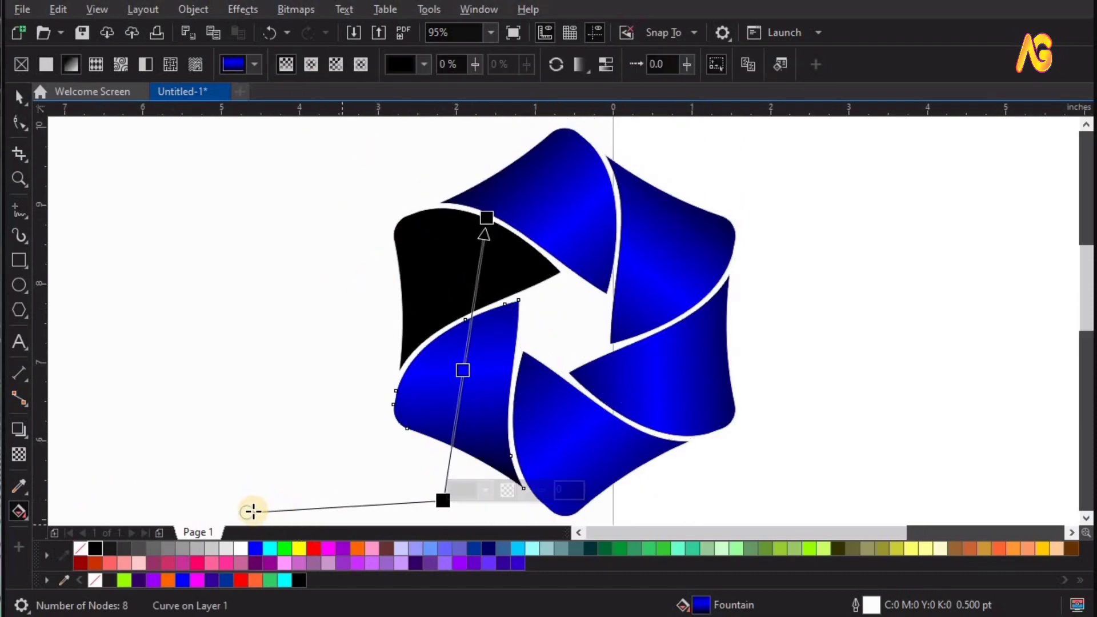
left_click_drag(270, 492, 247, 426)
left_click(455, 228)
left_click(501, 372)
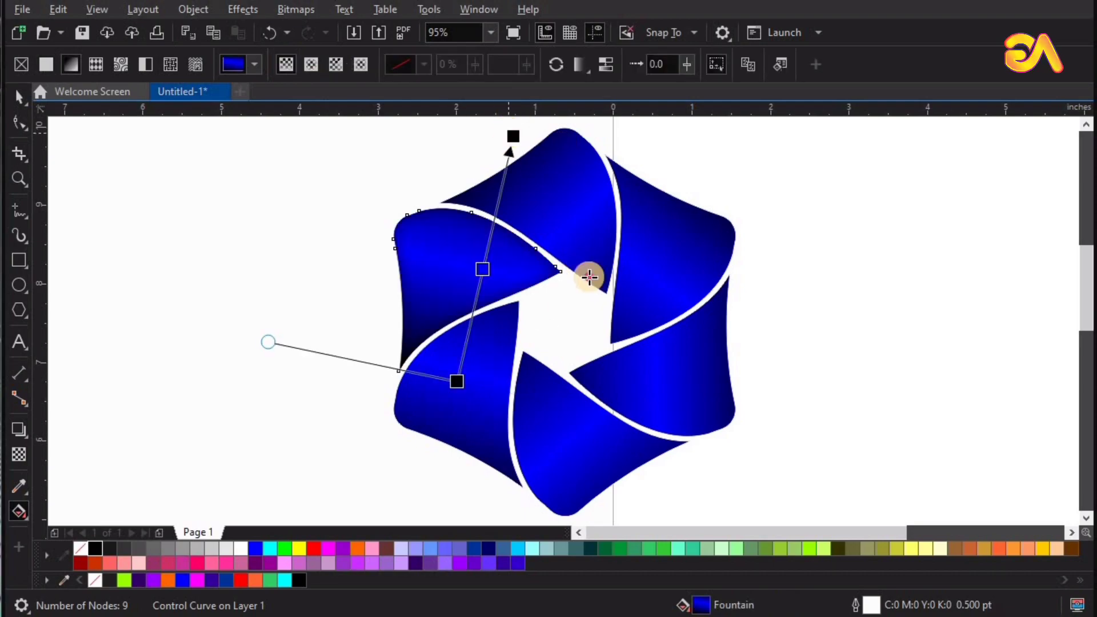
left_click_drag(512, 138, 609, 281)
left_click_drag(458, 382, 351, 307)
scroll(361, 160, "down", 3)
scroll(568, 394, "up", 3)
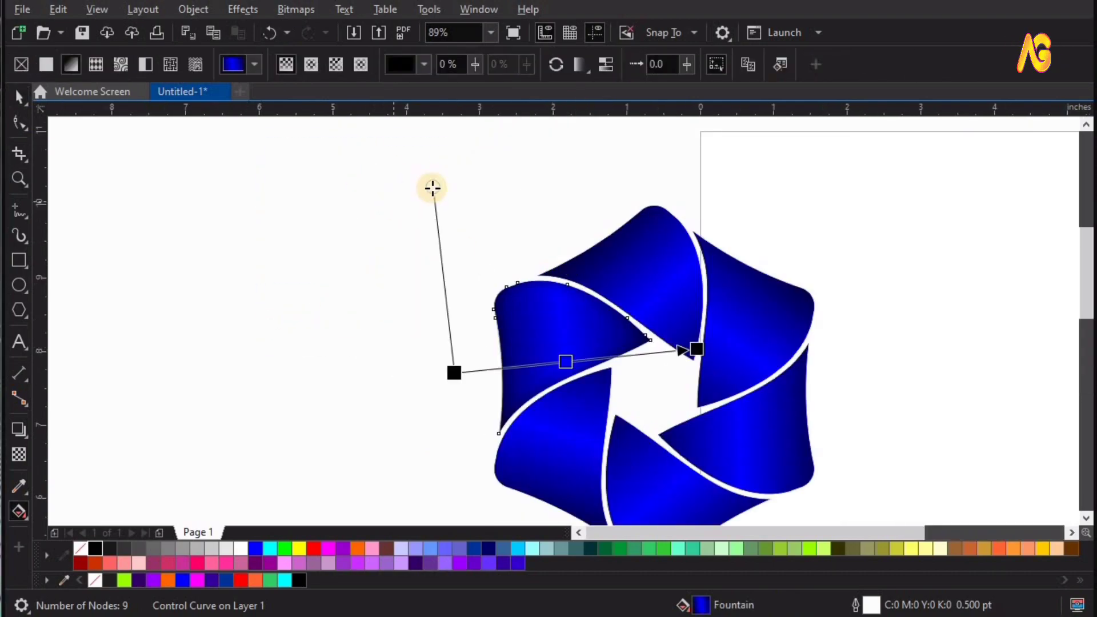
left_click_drag(432, 184, 486, 188)
- Recheck the top blade's gradient, then deselect everything to view the finished blue logo
left_click(628, 246)
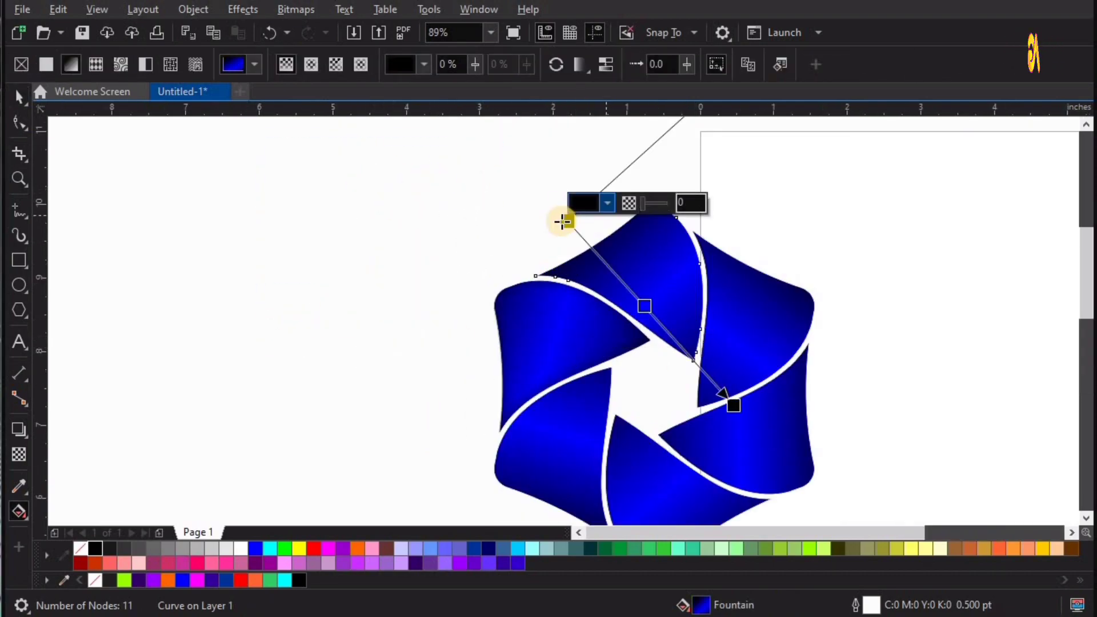
scroll(680, 115, "down", 3)
left_click(840, 269)
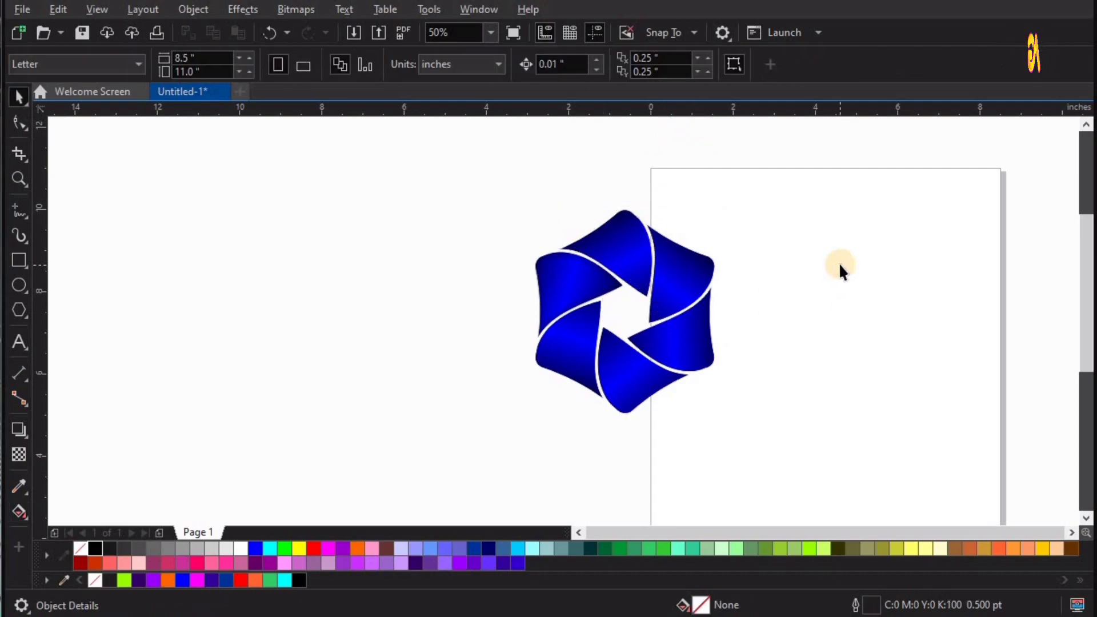
scroll(683, 264, "up", 2)
key("ctrl+z")
left_click(207, 308)
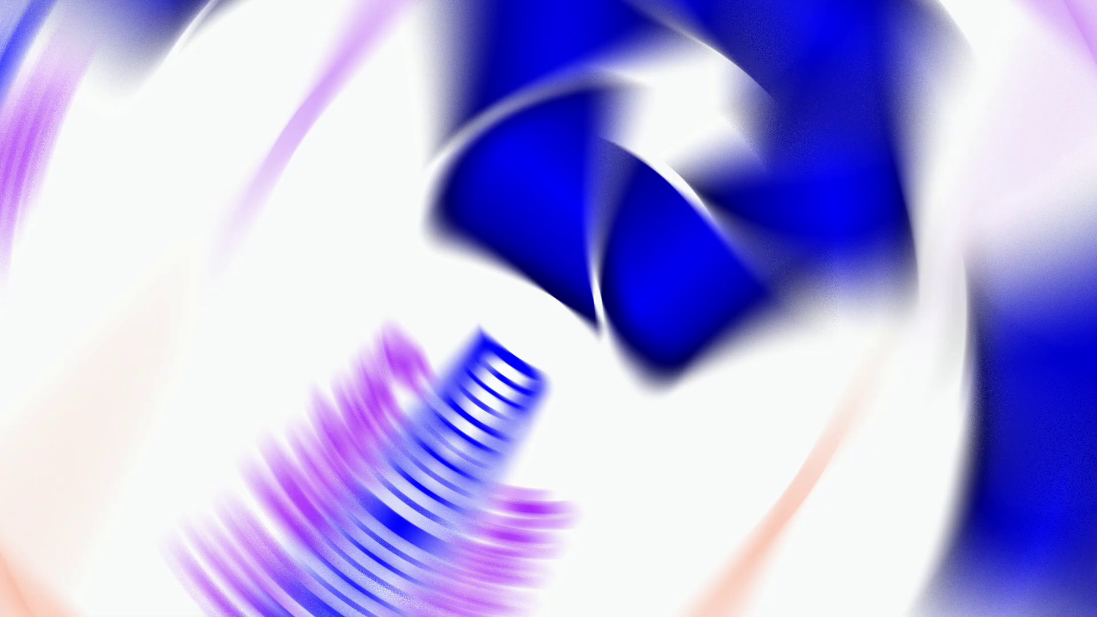